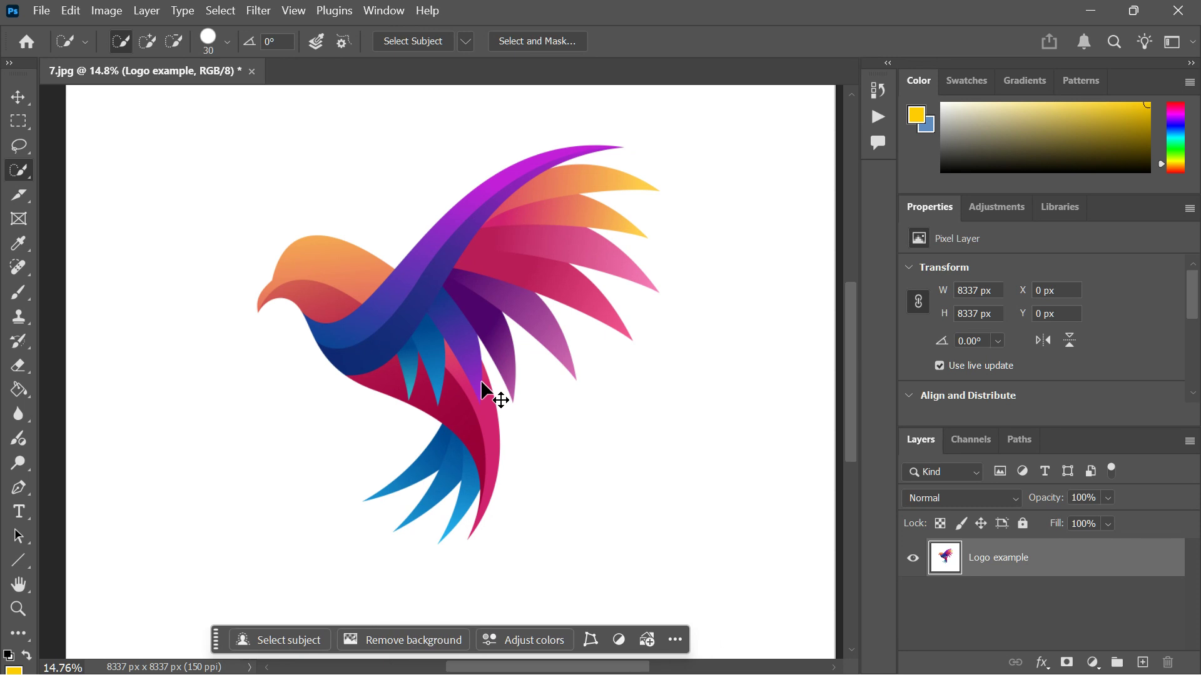
scroll(481, 383, "right", 1)
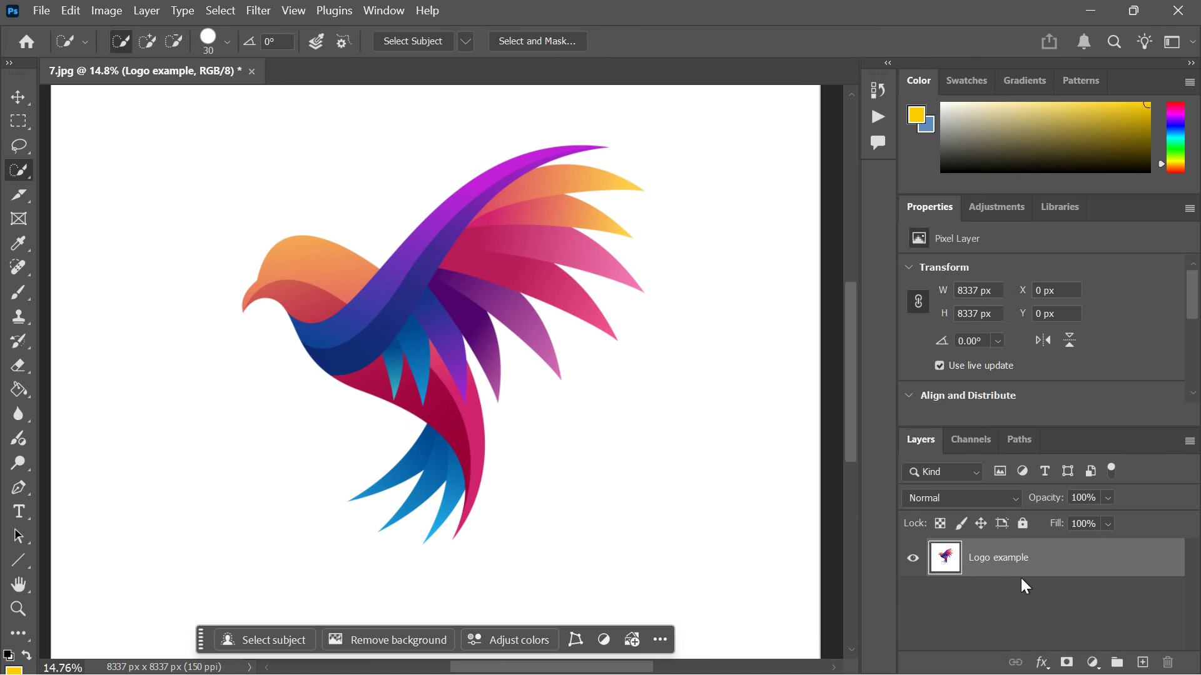
left_click(1023, 524)
left_click(1166, 558)
Select the whole bird, including its blue tail feathers, with the Quick Selection tool
right_click(15, 175)
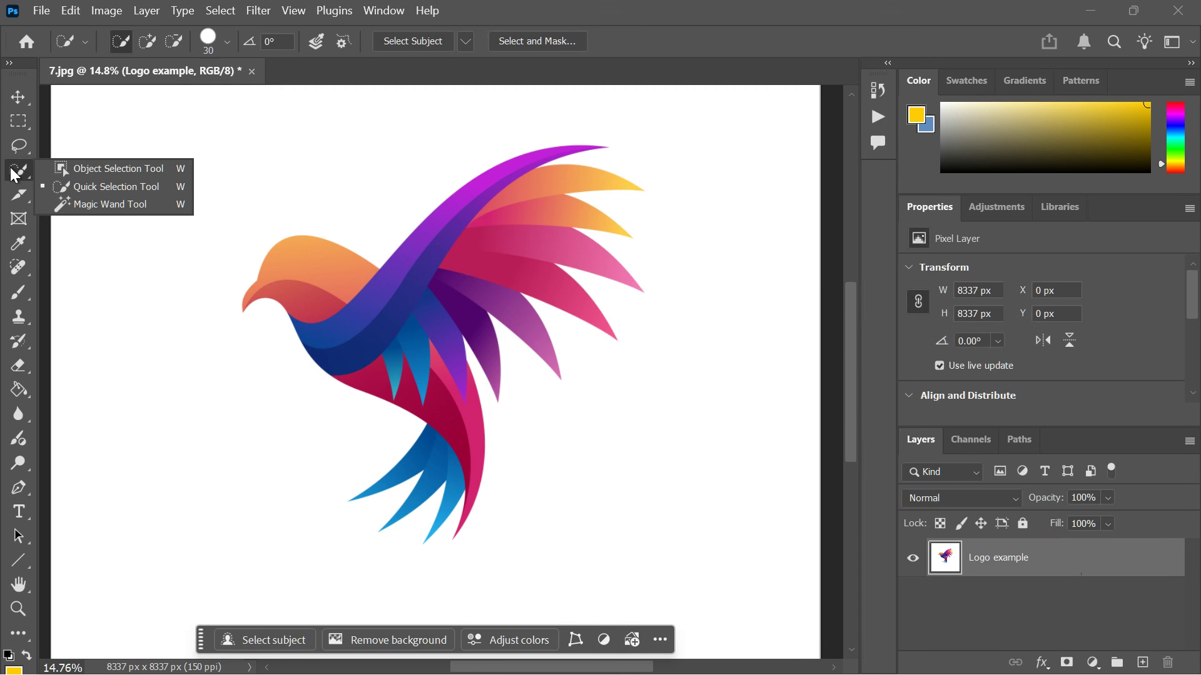
left_click(113, 187)
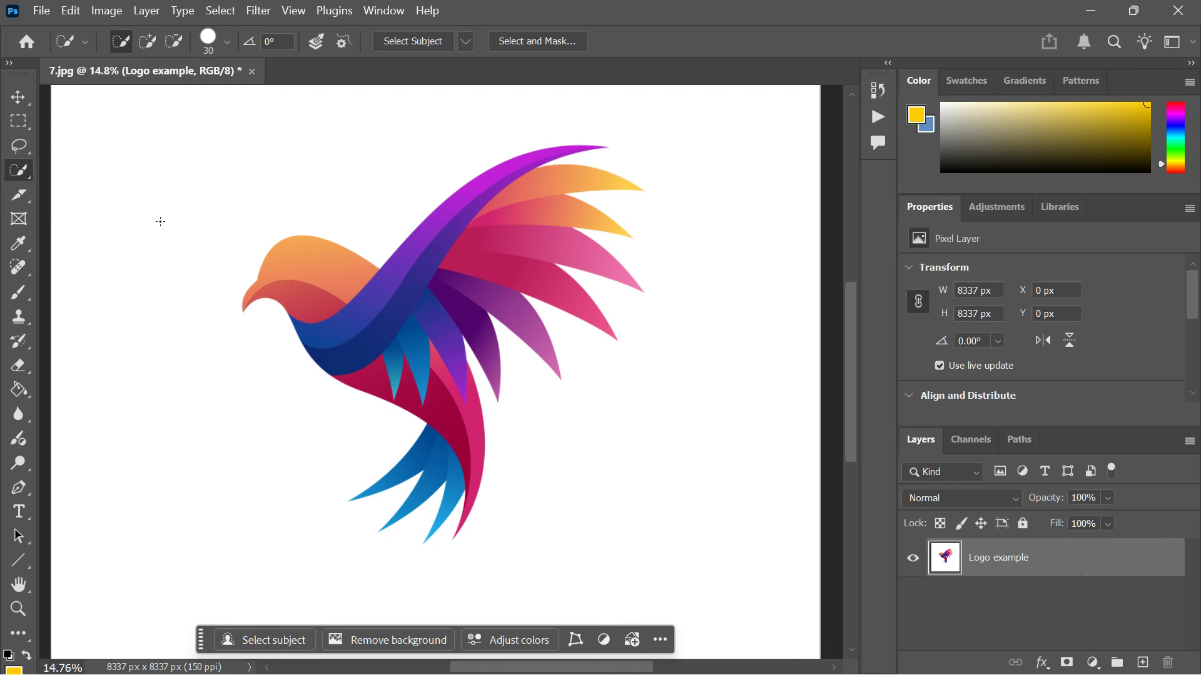
mouse_move(241, 277)
left_mouse_down()
mouse_move(352, 304)
mouse_move(424, 401)
mouse_move(447, 368)
mouse_move(444, 267)
mouse_move(474, 266)
left_mouse_up()
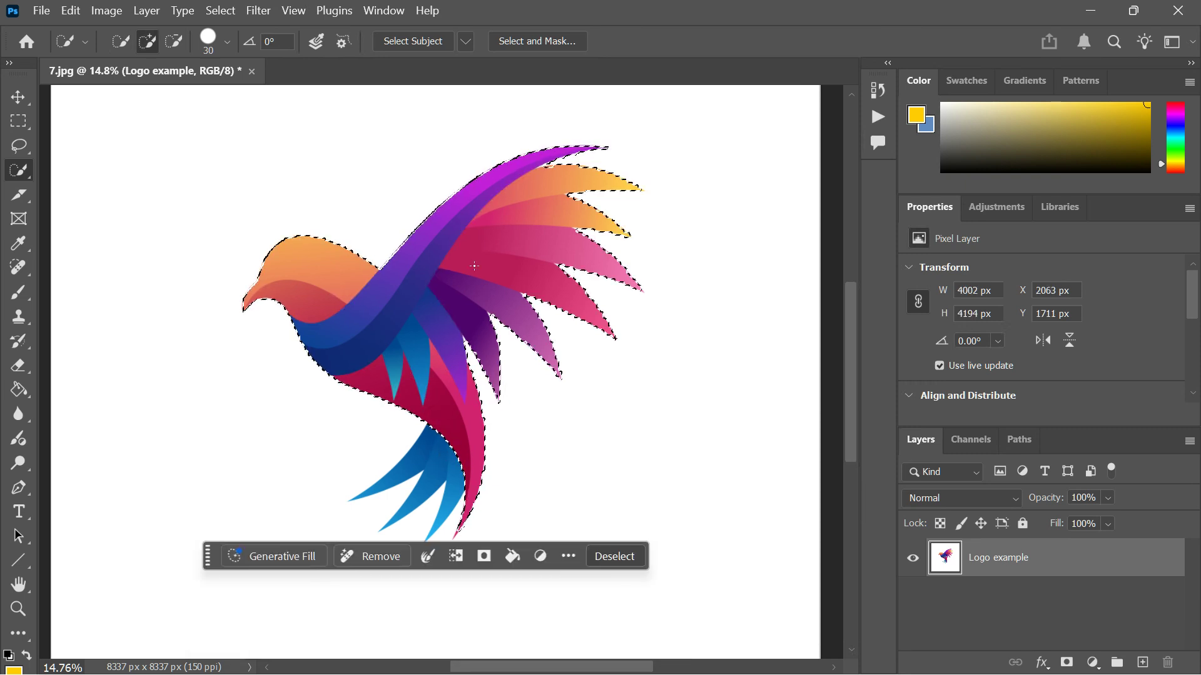
left_click(446, 436)
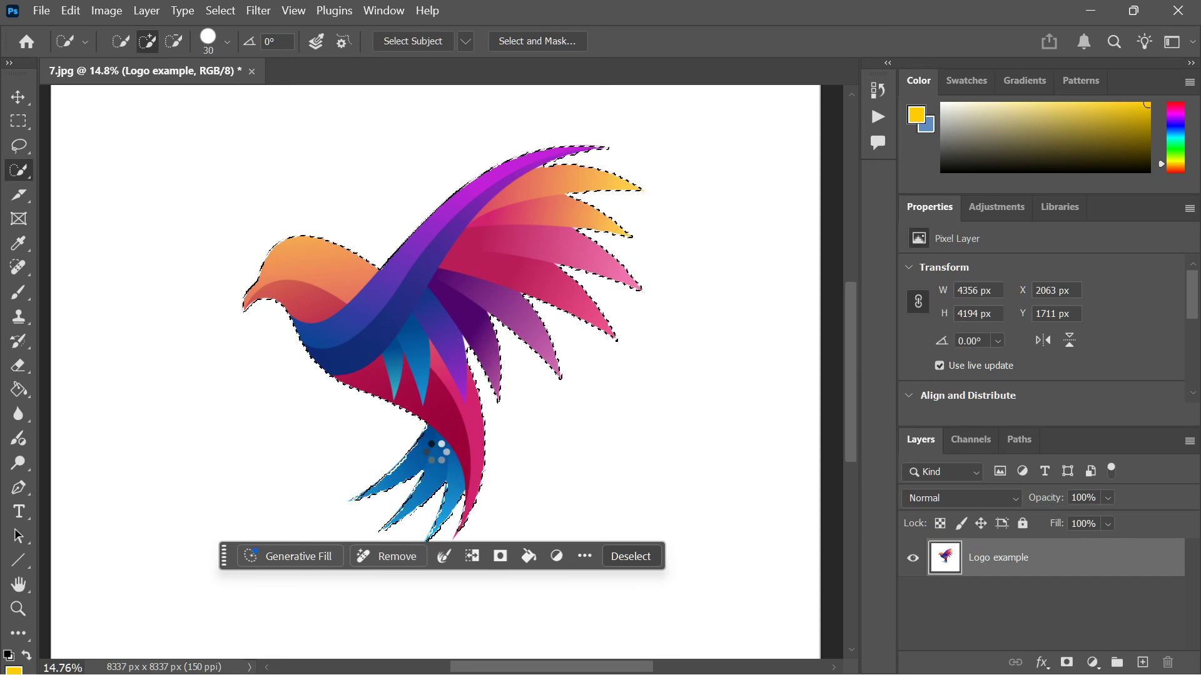
left_click(437, 466)
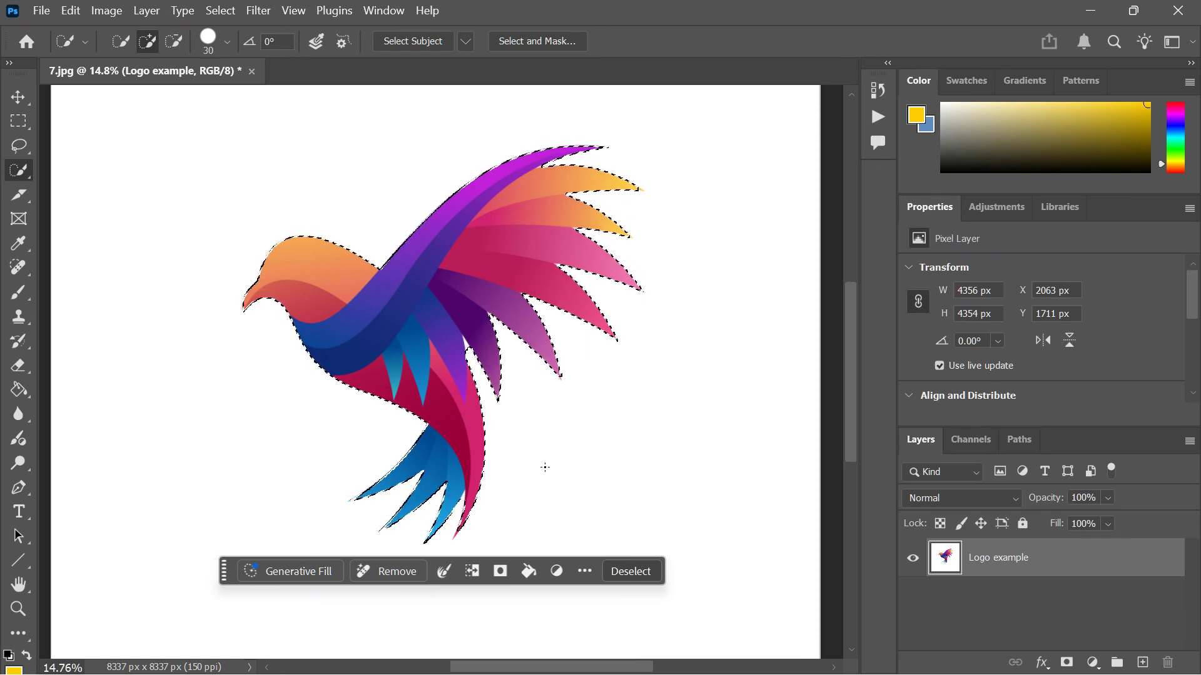
scroll(437, 488, "down", 1)
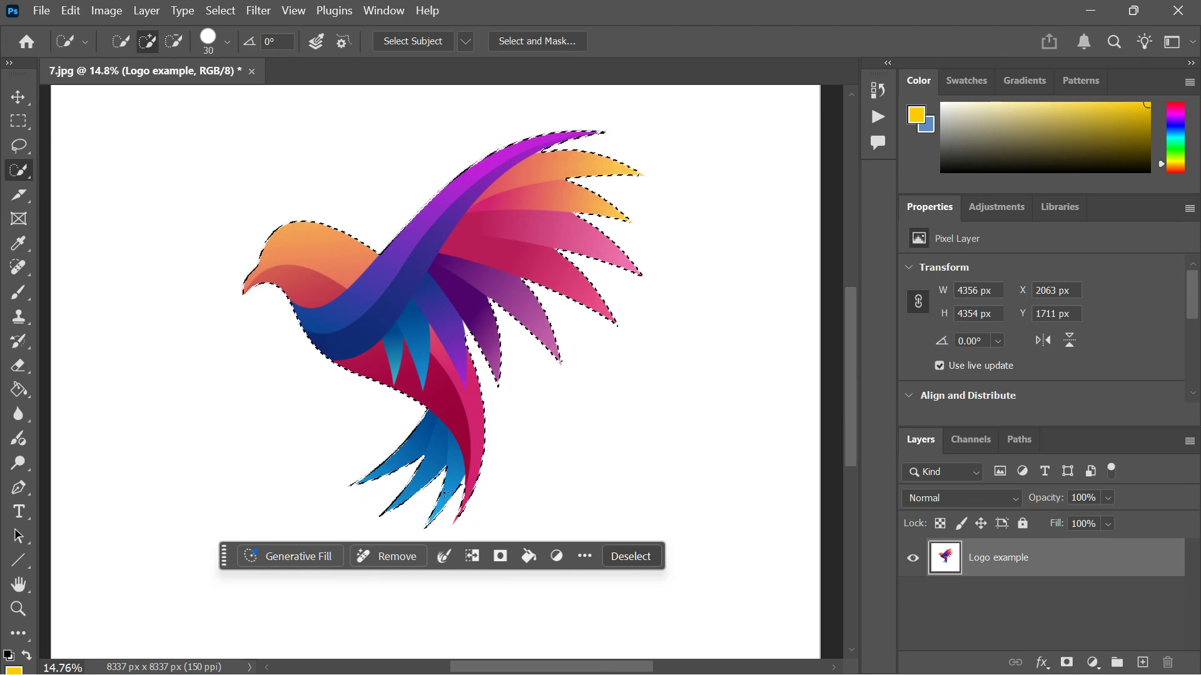
Subtract the white gap between the last blue tail feather and the magenta tail from the selection
scroll(463, 494, "up", 1)
scroll(463, 494, "up", 10)
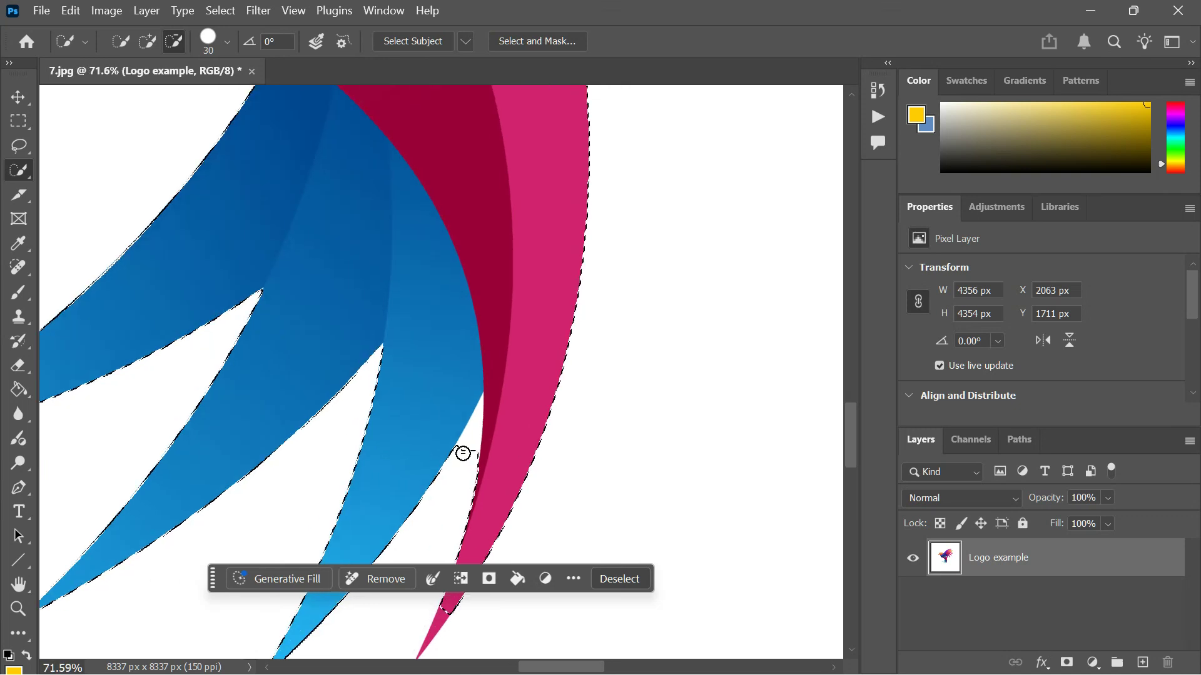
left_click(466, 448, "alt")
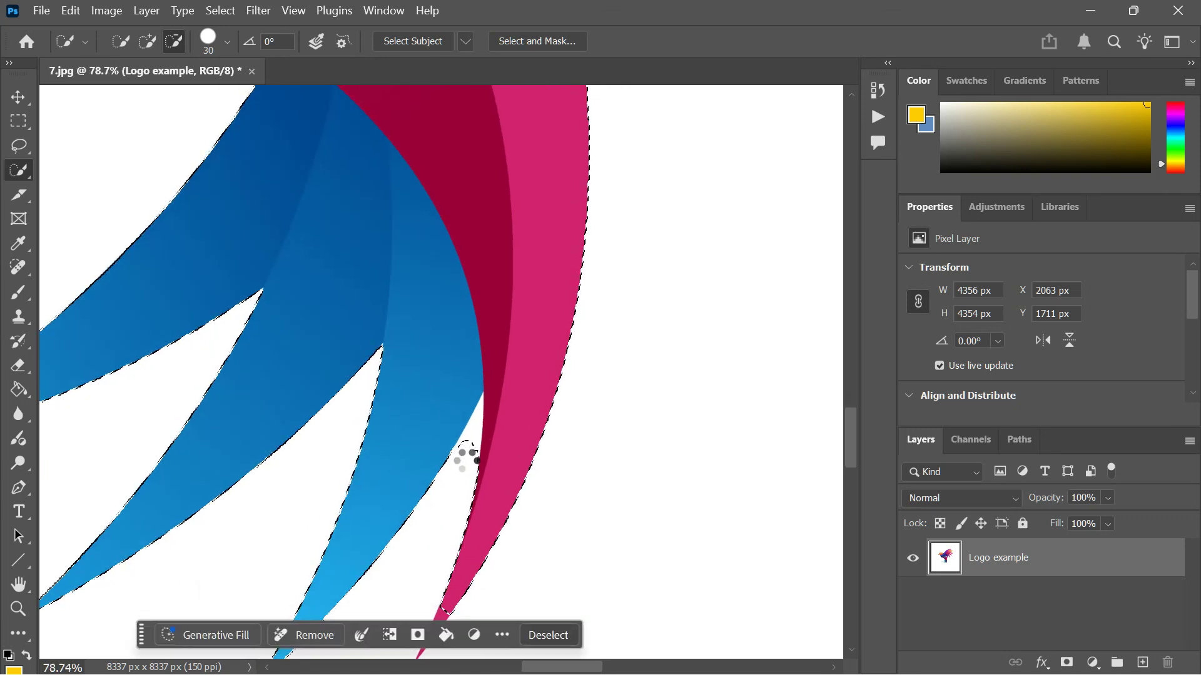
left_click(470, 423, "alt")
scroll(442, 358, "down", 3)
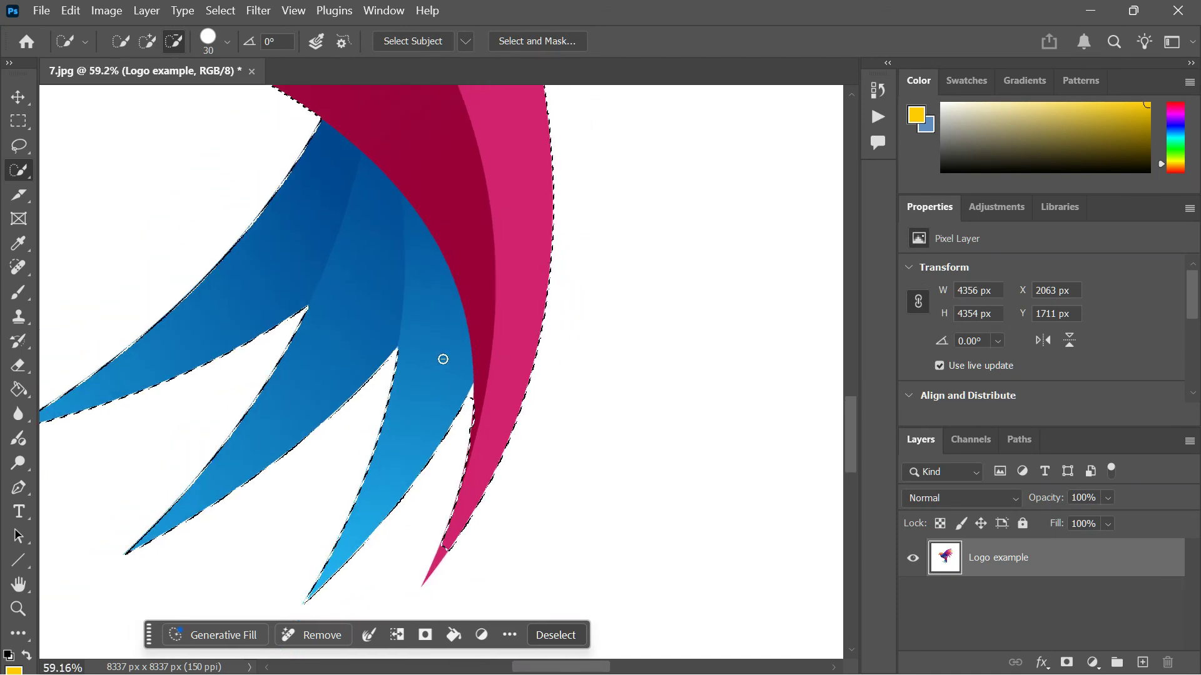
Add the magenta tail's pointed tip to the selection and subtract the excess white around it
scroll(439, 529, "up", 3)
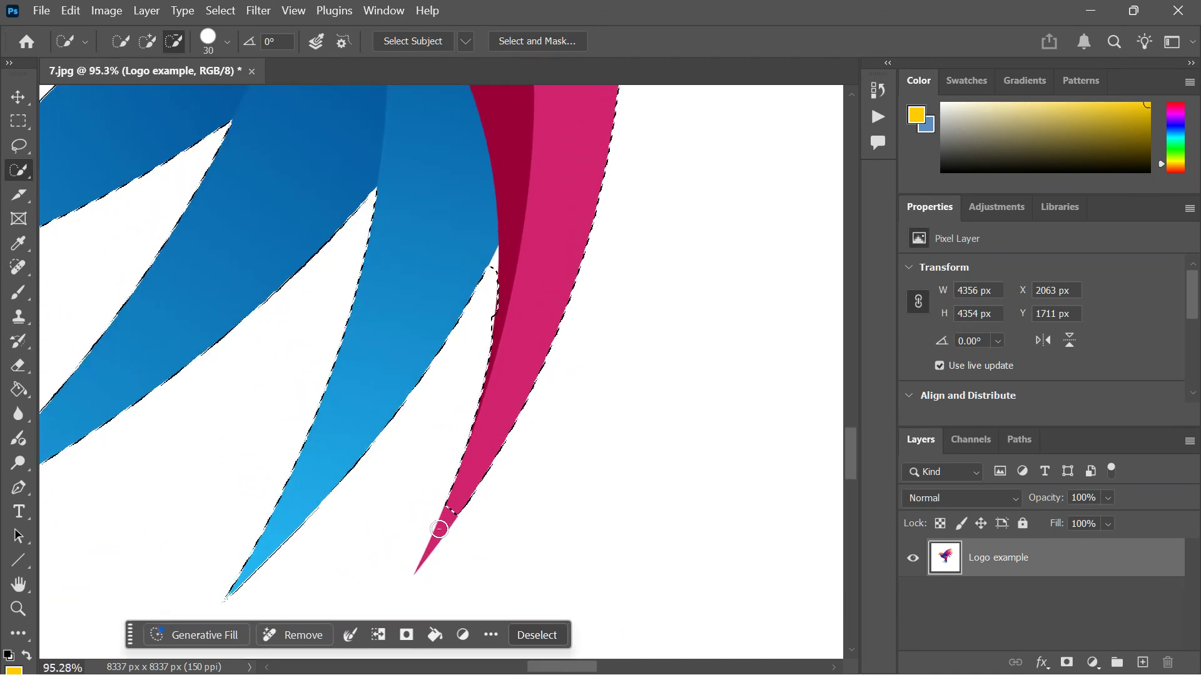
scroll(439, 529, "up", 2)
left_click(440, 532)
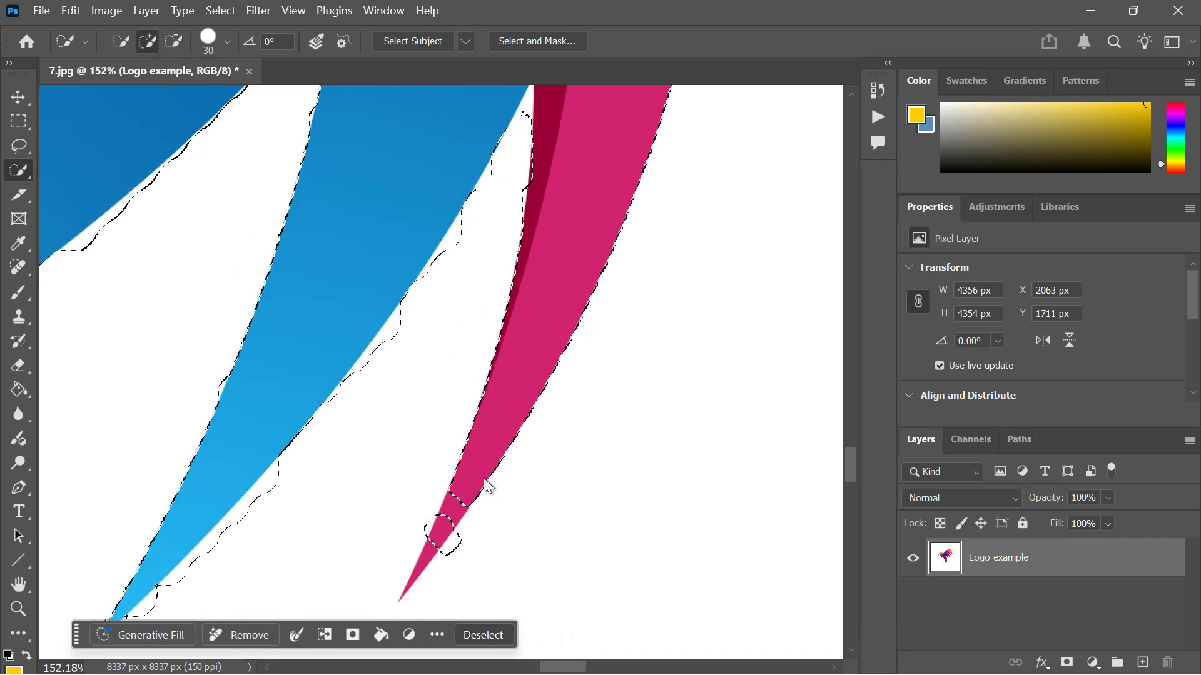
left_click_drag(456, 491, 410, 571)
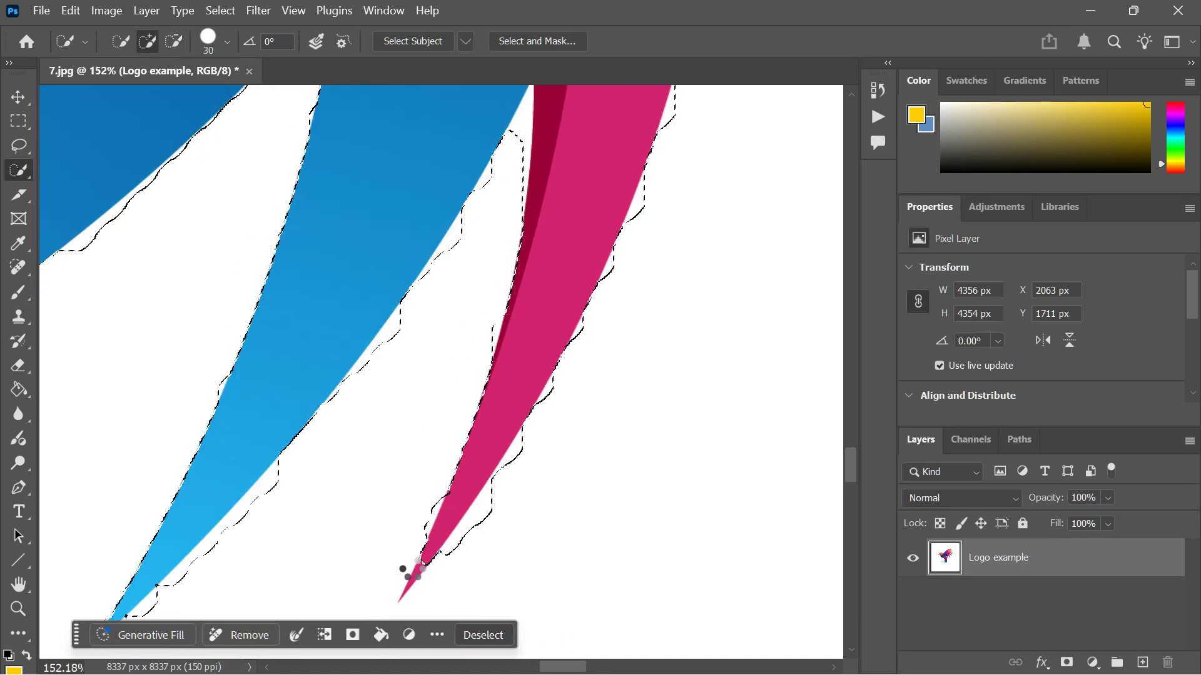
key("alt")
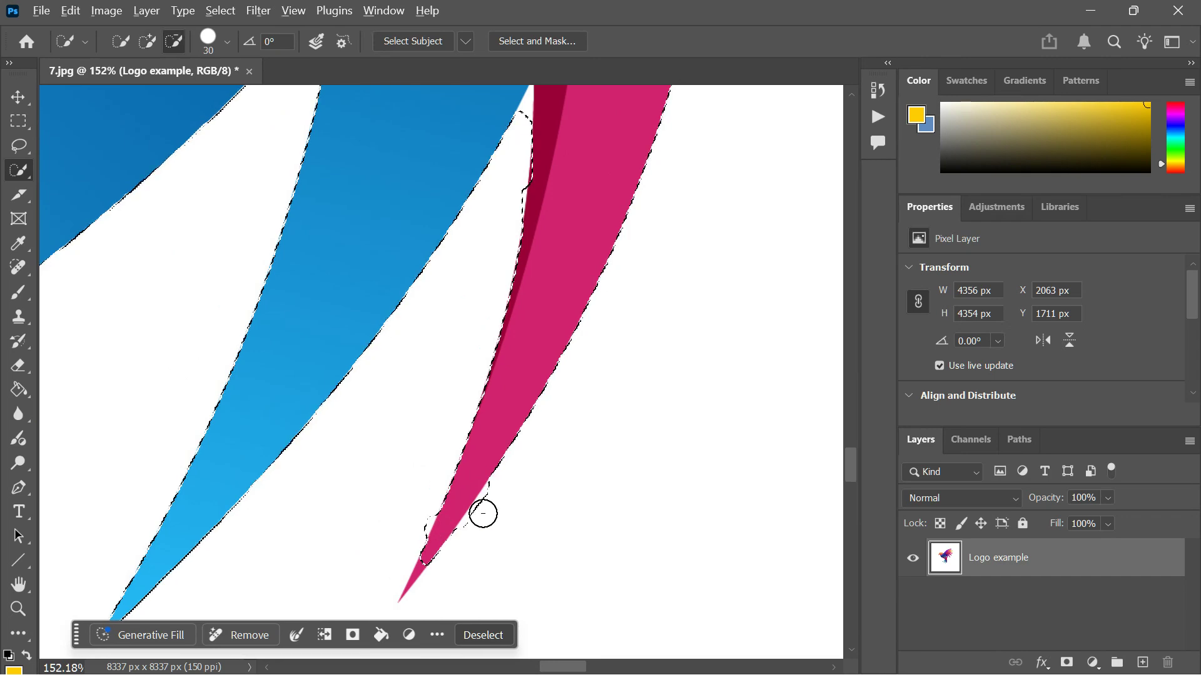
mouse_move(483, 514)
left_mouse_down()
mouse_move(429, 546)
mouse_move(424, 525)
left_mouse_up()
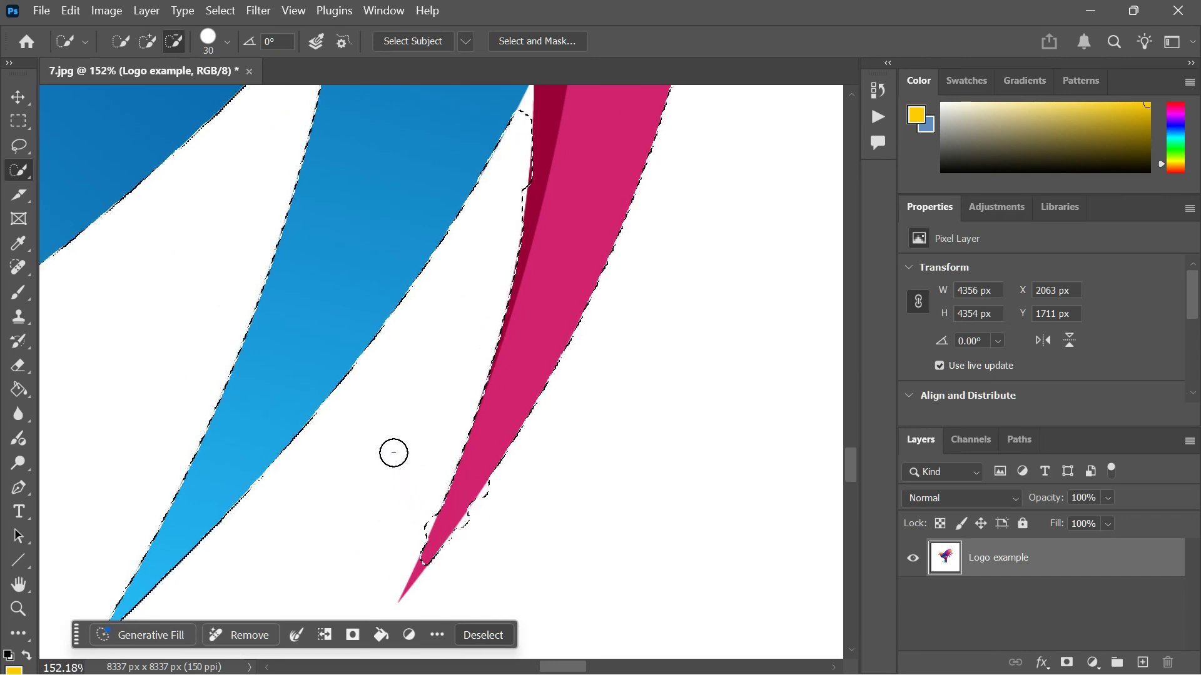
scroll(394, 453, "down", 6)
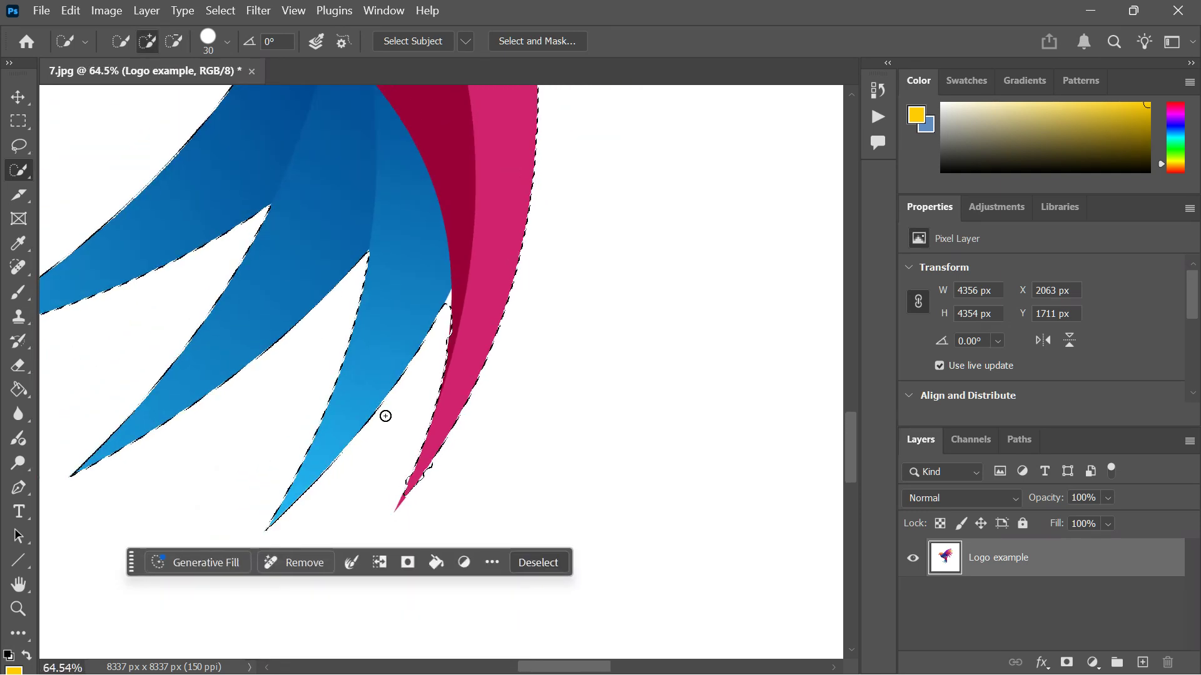
Refine the bird selection in Select and Mask with Feather 0.5 px and Smooth 10
left_click(220, 10)
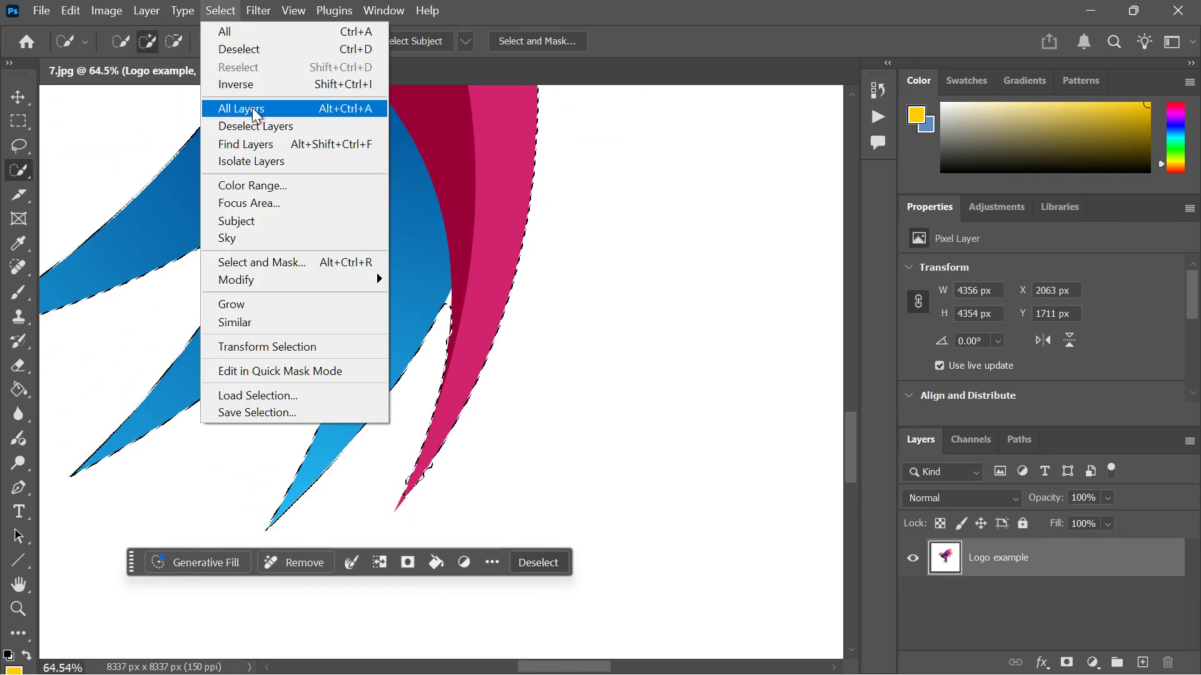
left_click(267, 265)
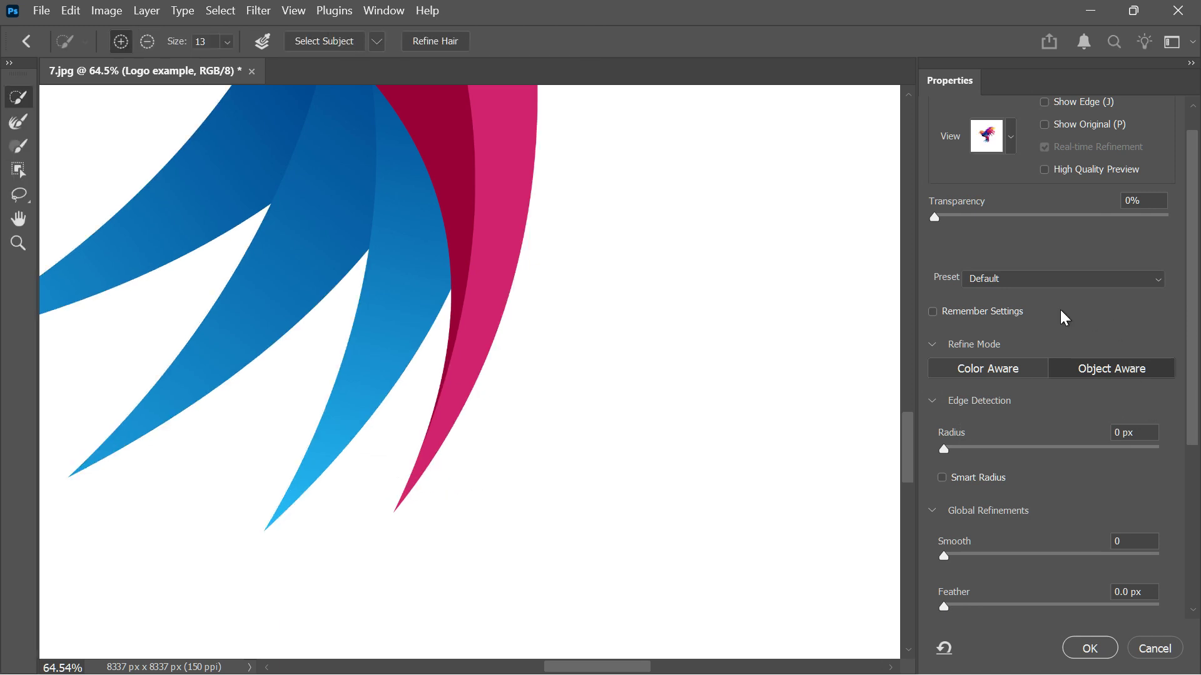
left_click_drag(934, 217, 880, 224)
scroll(967, 461, "down", 1)
left_click_drag(958, 560, 949, 560)
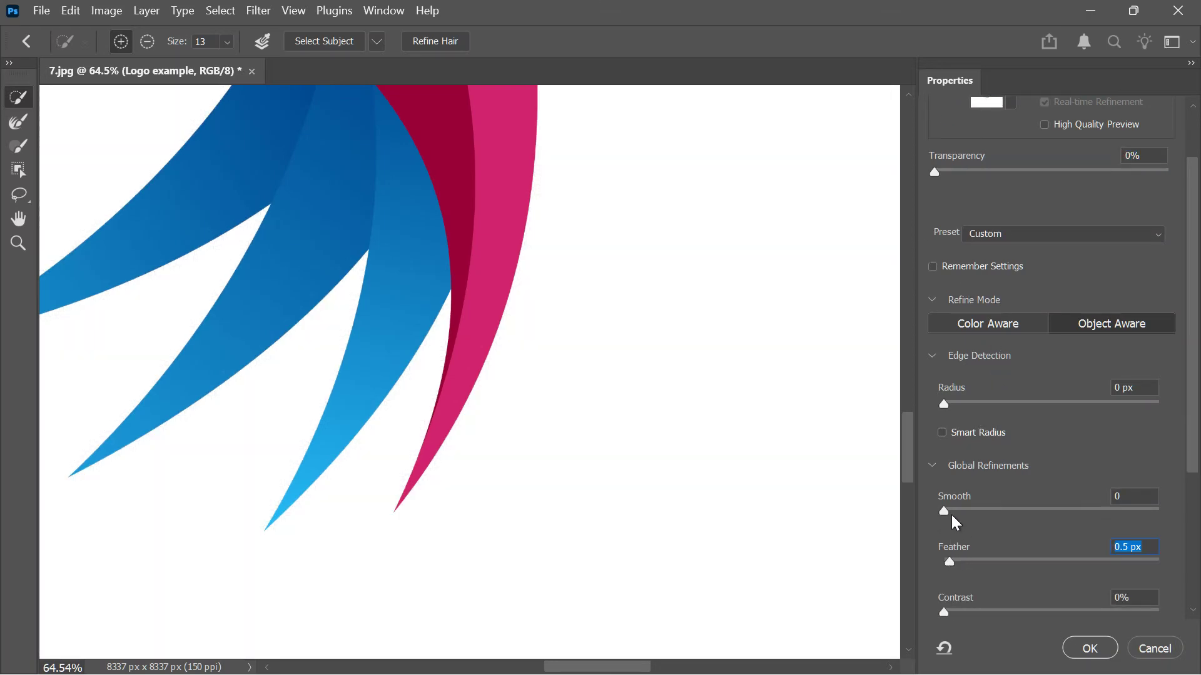
left_click_drag(948, 510, 966, 514)
scroll(977, 545, "down", 1)
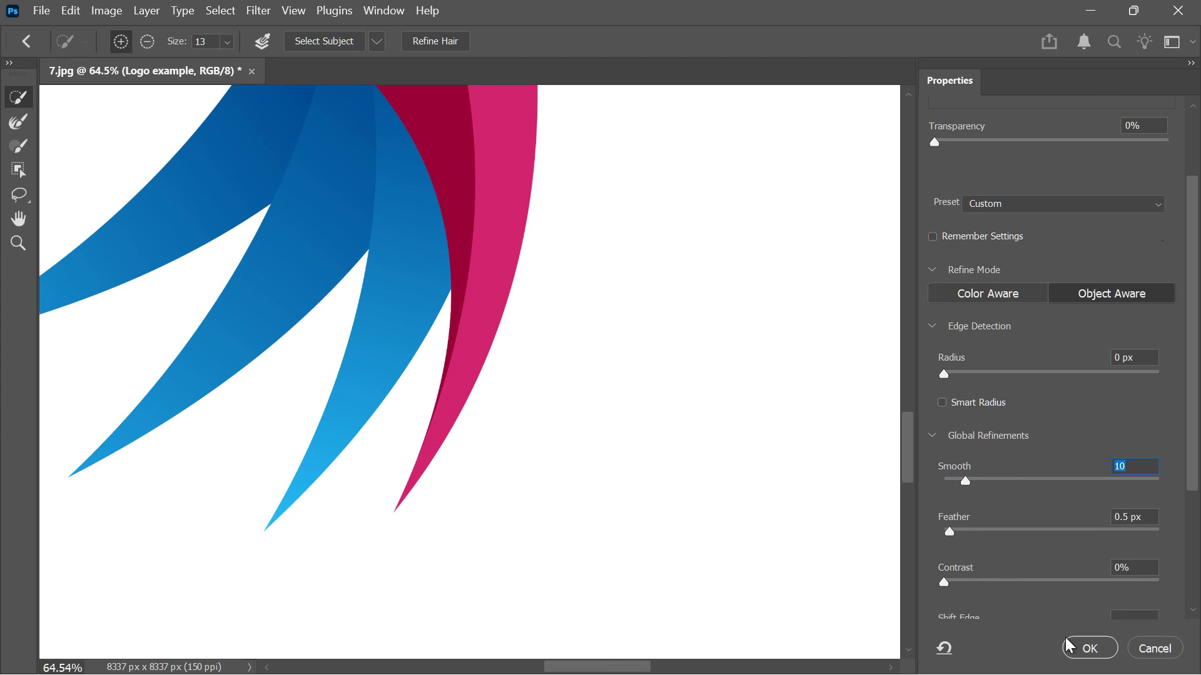
left_click(1089, 648)
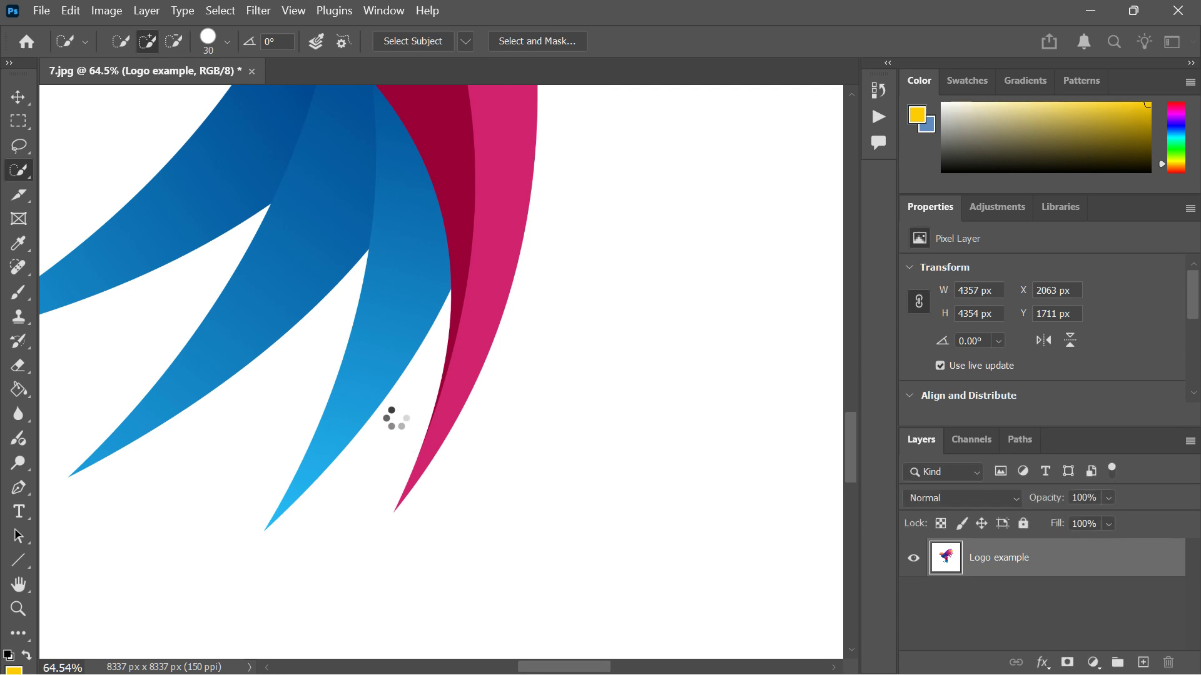
Create a Solid Color fill layer from the bird selection
scroll(363, 349, "up", 1)
scroll(363, 350, "down", 5)
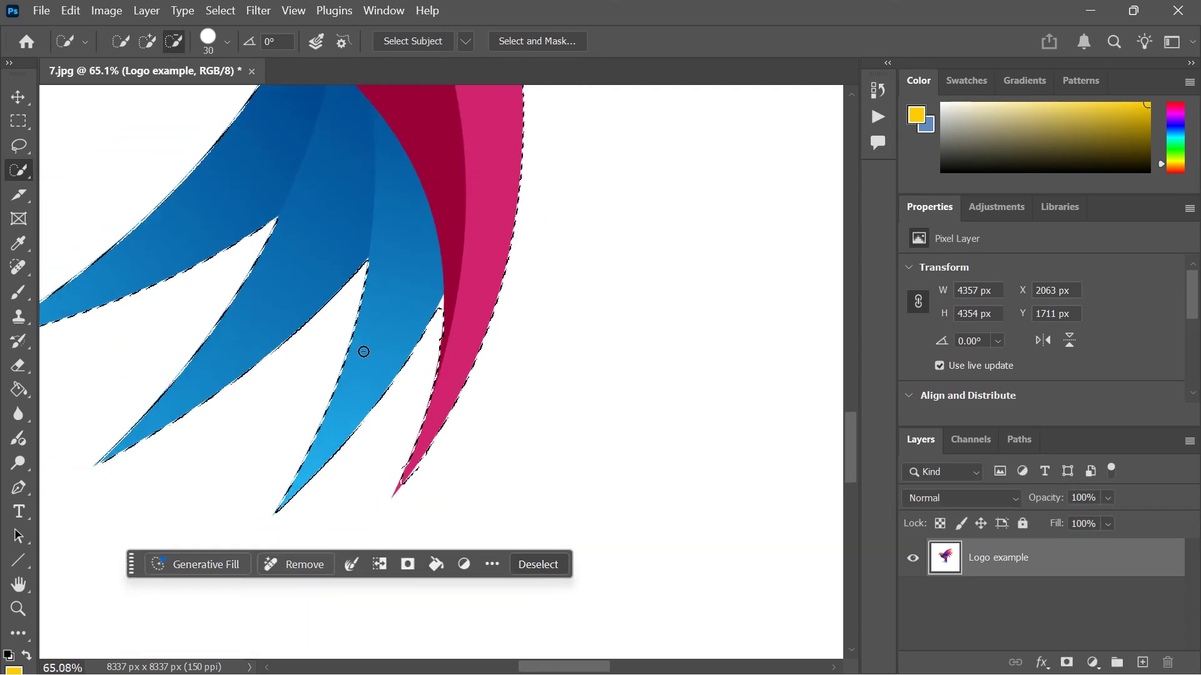
scroll(352, 301, "up", 1)
scroll(353, 302, "down", 3)
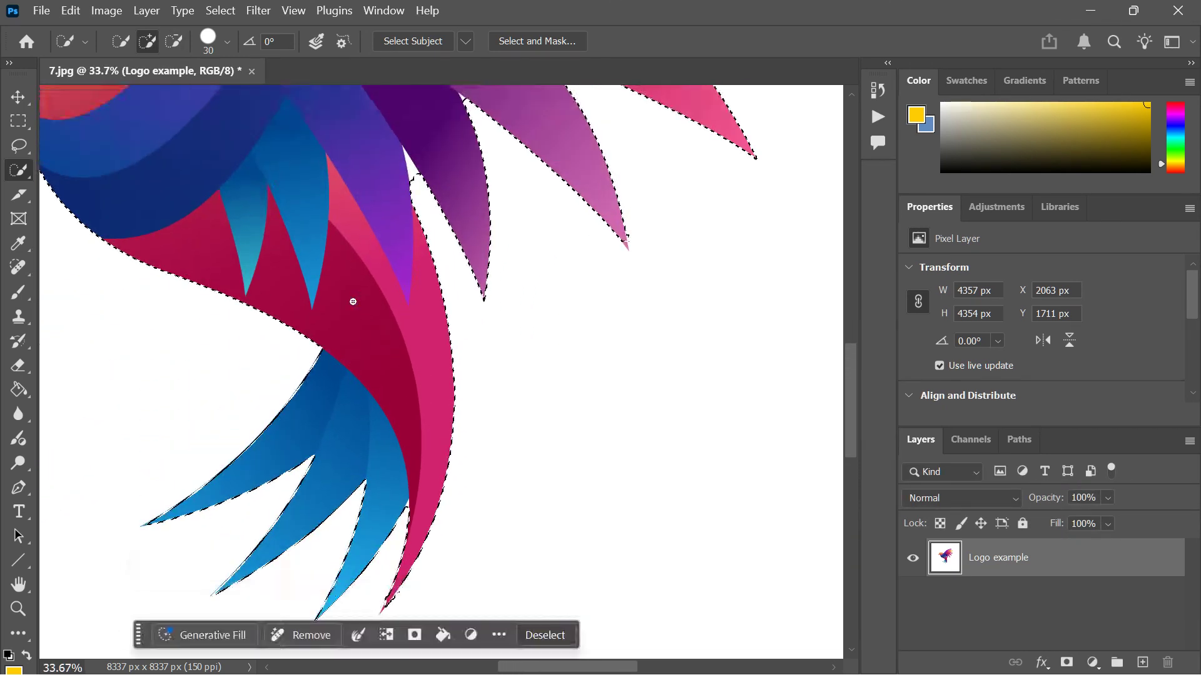
left_click(145, 11)
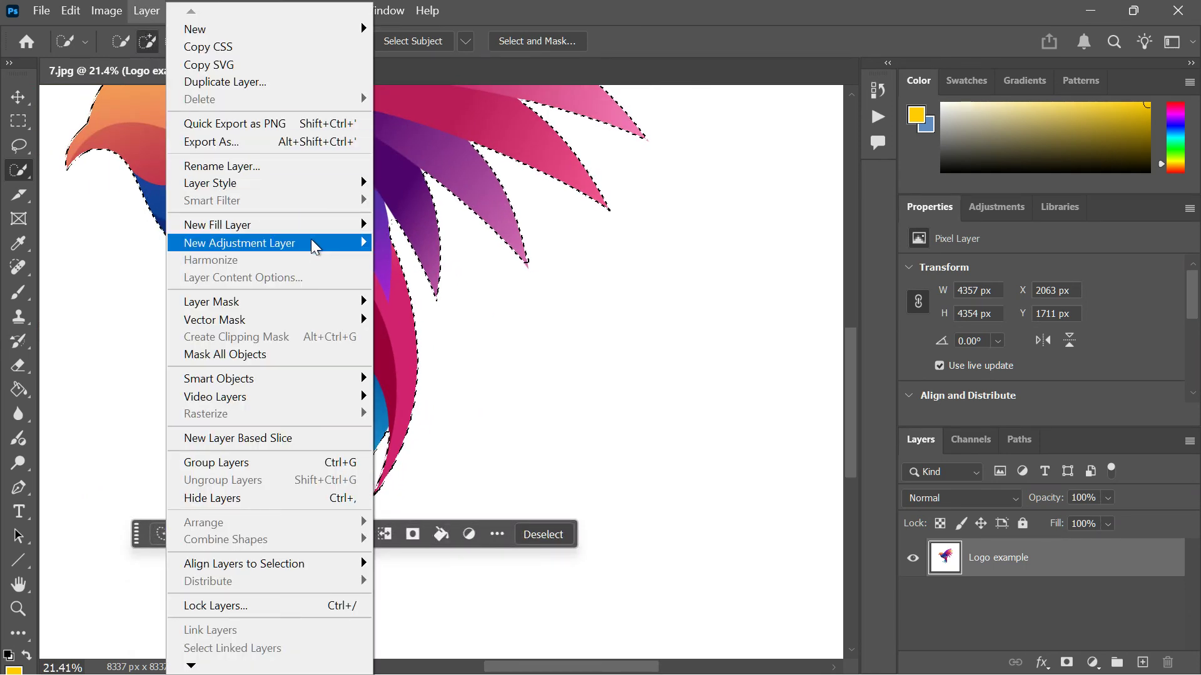
mouse_move(333, 227)
left_click(391, 229)
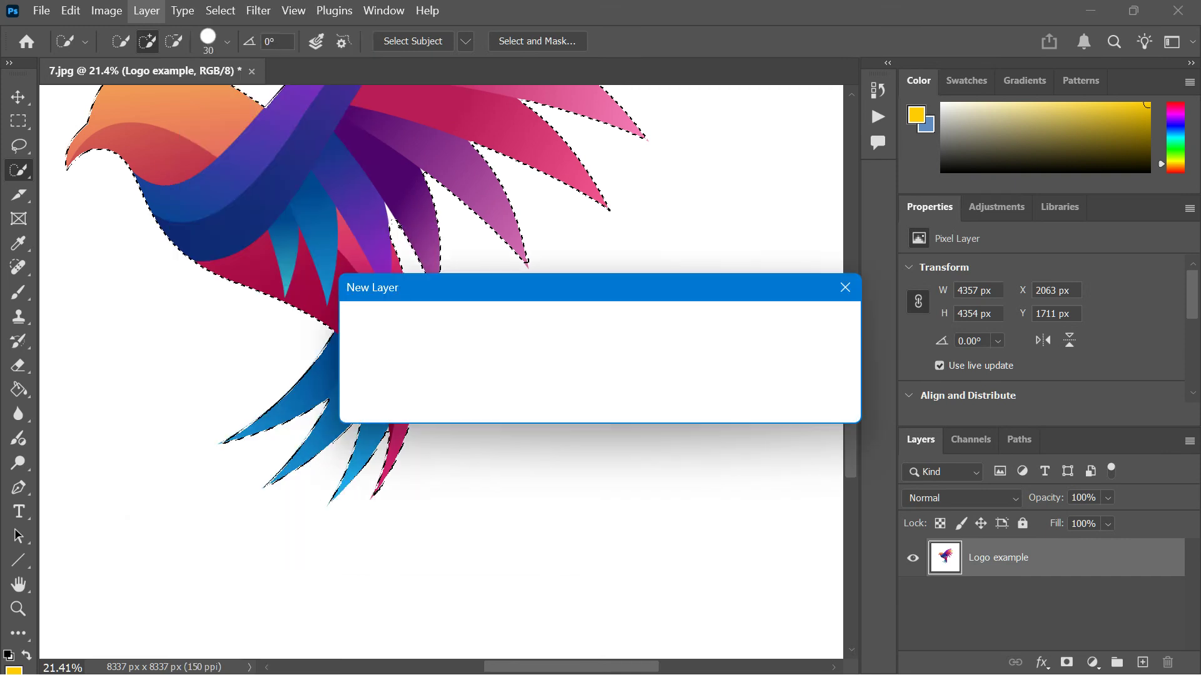
left_click(808, 325)
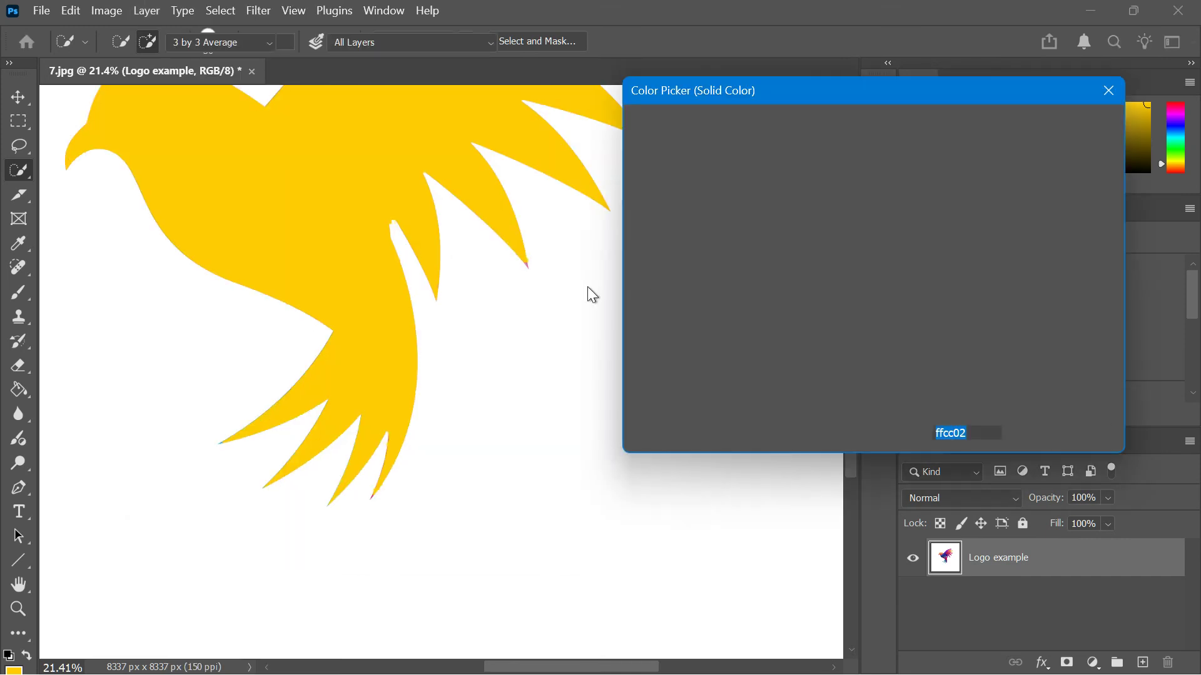
Set the fill layer's colour to black (000000)
left_click_drag(723, 325, 542, 410)
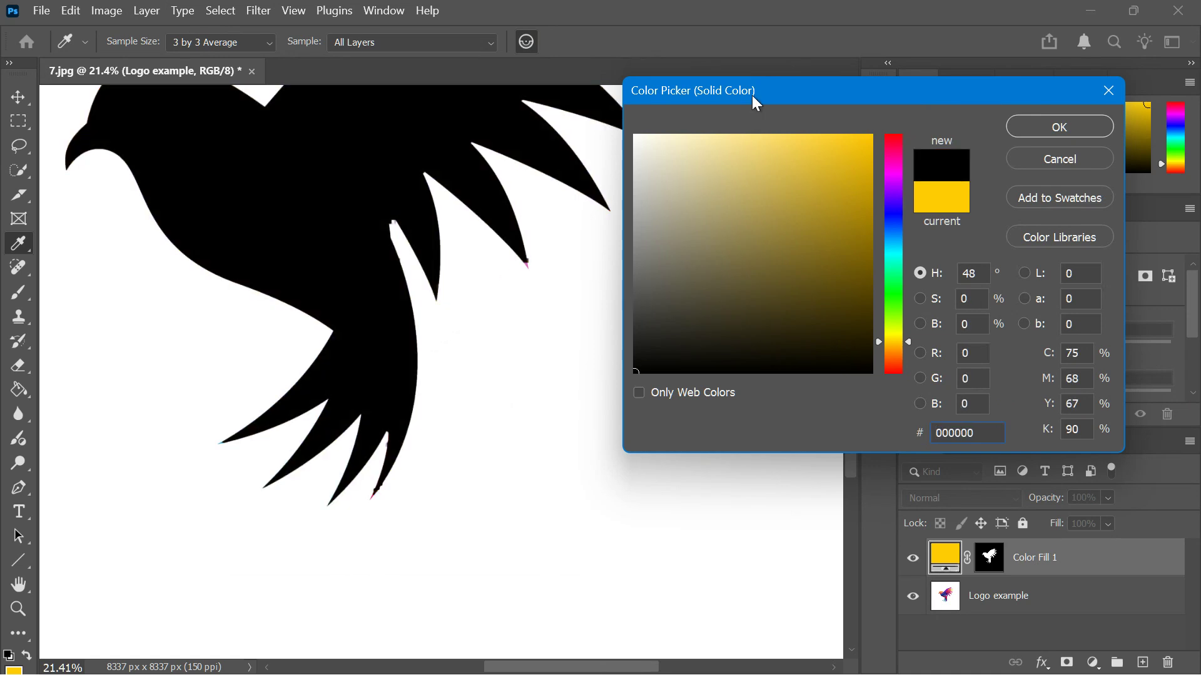
left_click_drag(751, 95, 632, 210)
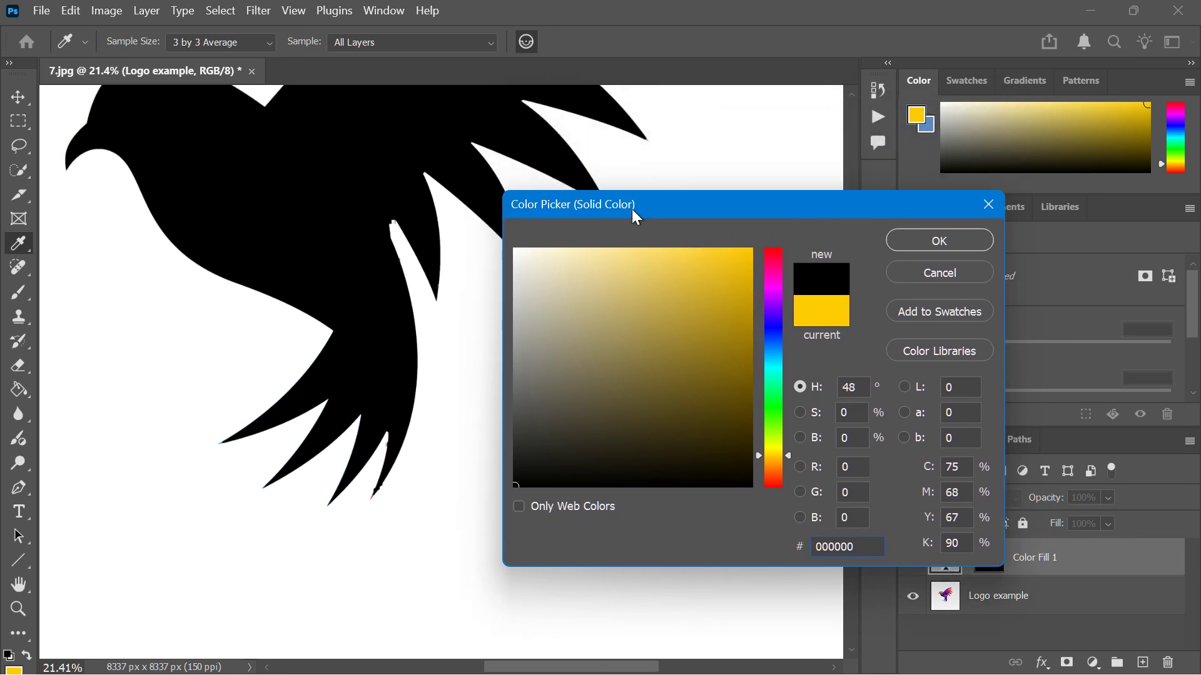
left_click(903, 243)
key("w")
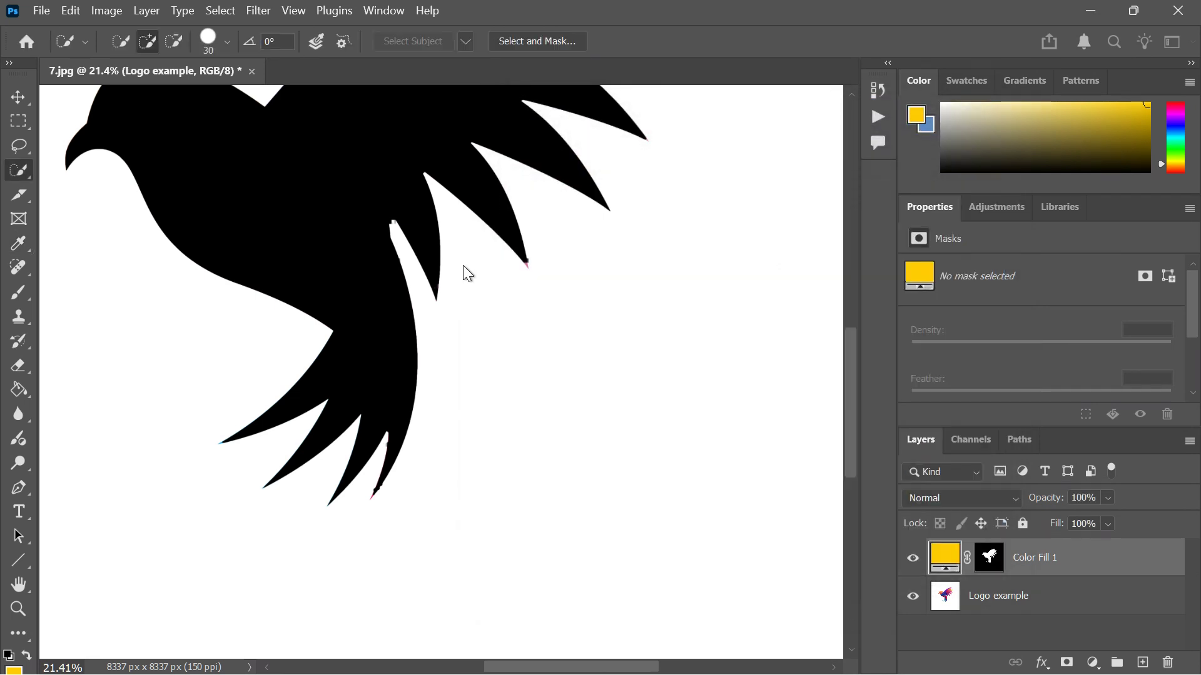
Hide the "Logo example" layer beneath the black bird silhouette
scroll(433, 321, "up", 3)
scroll(433, 323, "left", 3)
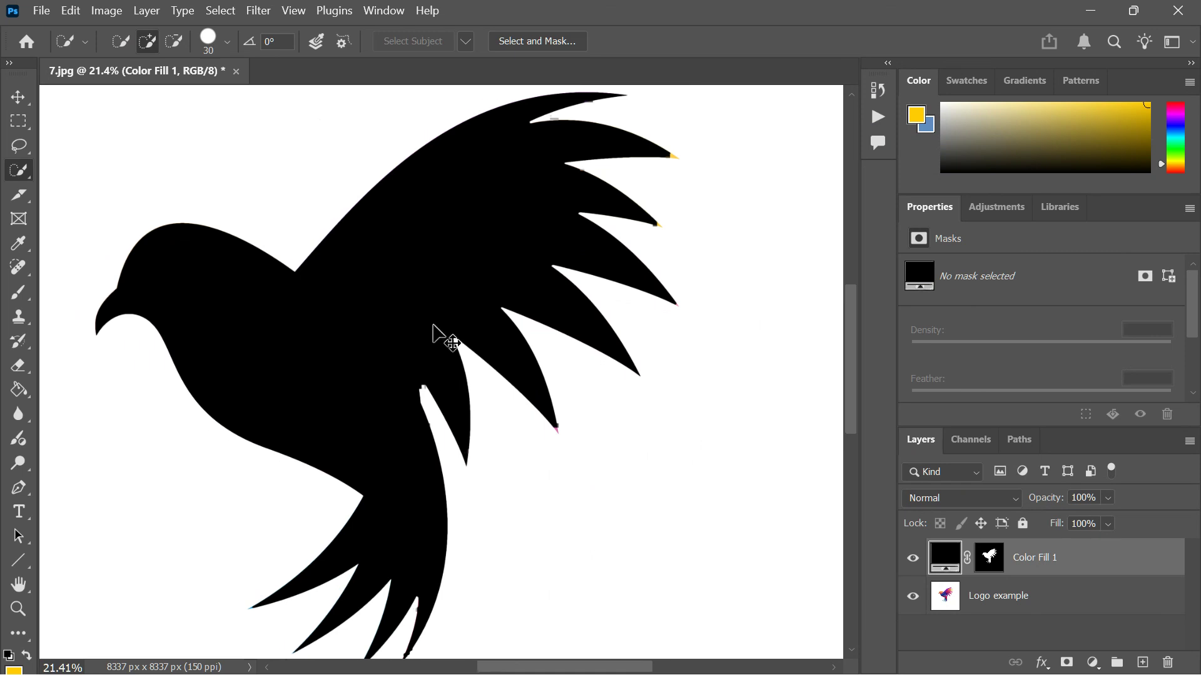
scroll(433, 325, "left", 3)
scroll(433, 325, "down", 1)
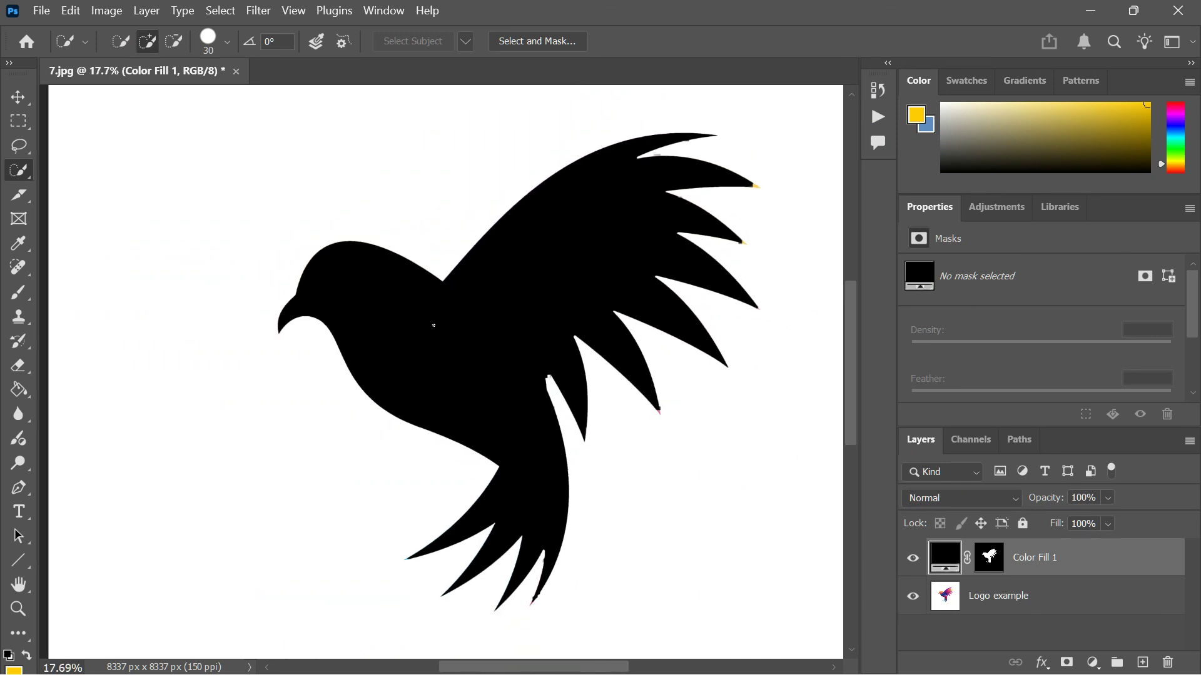
scroll(433, 326, "down", 1)
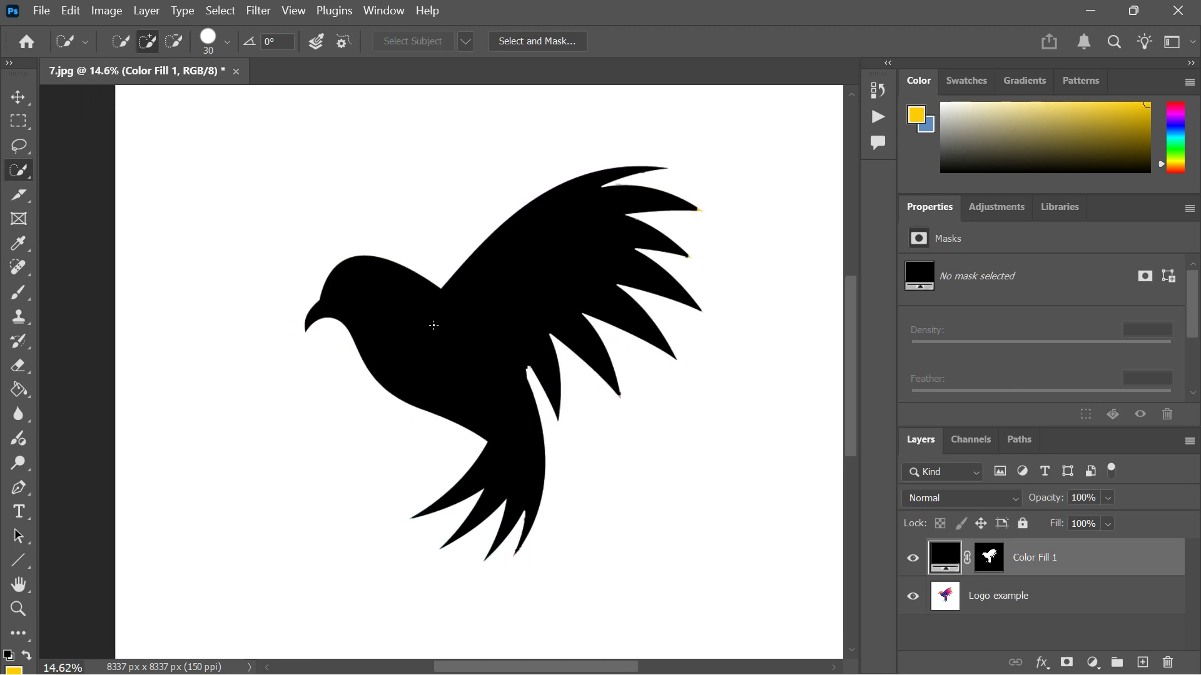
scroll(433, 325, "right", 2)
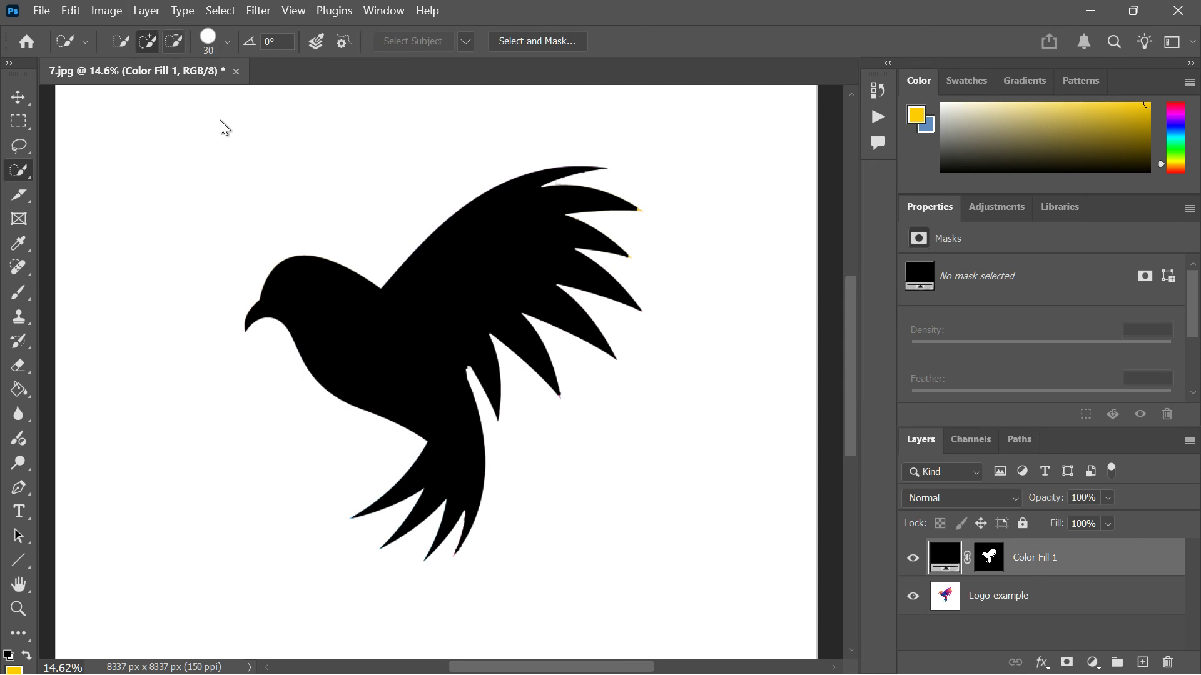
left_click(913, 597)
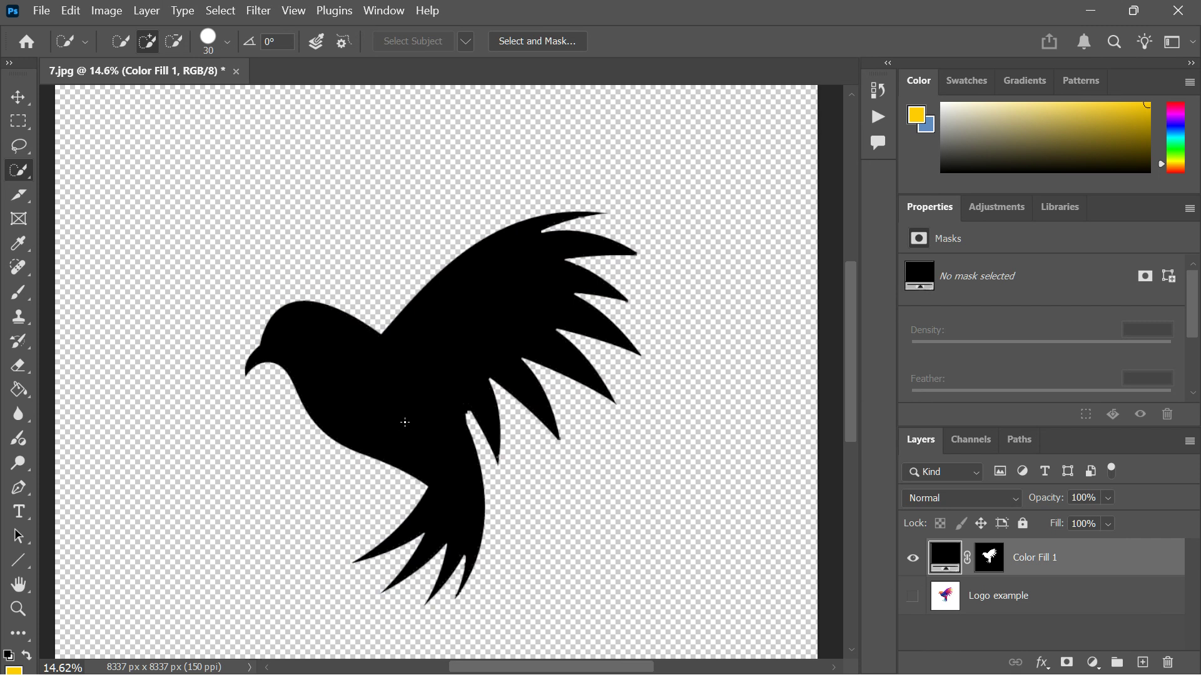
scroll(404, 426, "down", 2)
scroll(405, 423, "down", 3)
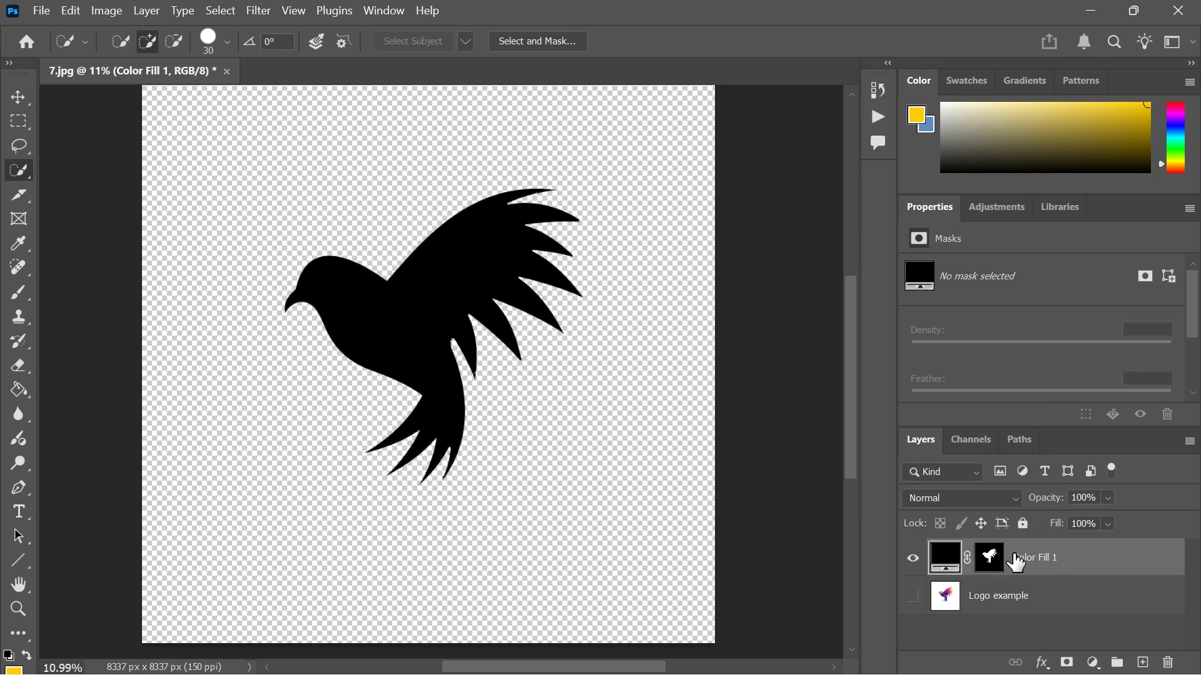
On the black fill layer's mask, outline a small triangular Polygonal Lasso selection along the rough edge atop the gap between the two rightmost tail feathers
left_click(990, 557)
scroll(420, 438, "up", 2)
scroll(420, 438, "up", 8)
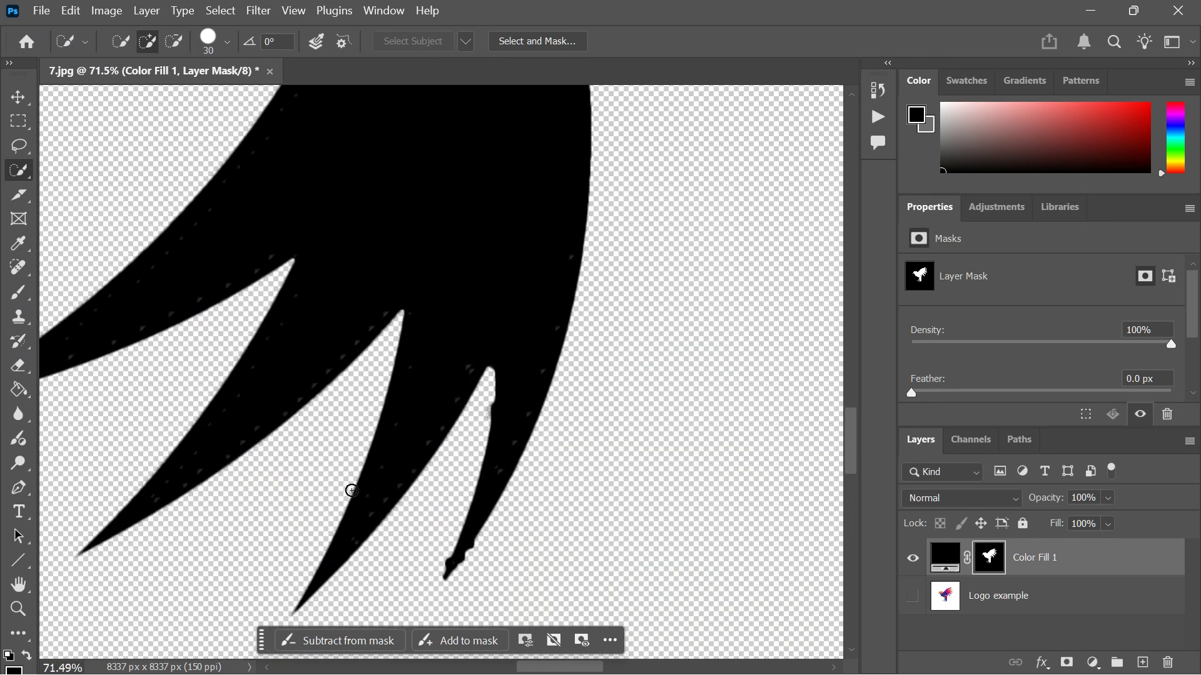
right_click(17, 177)
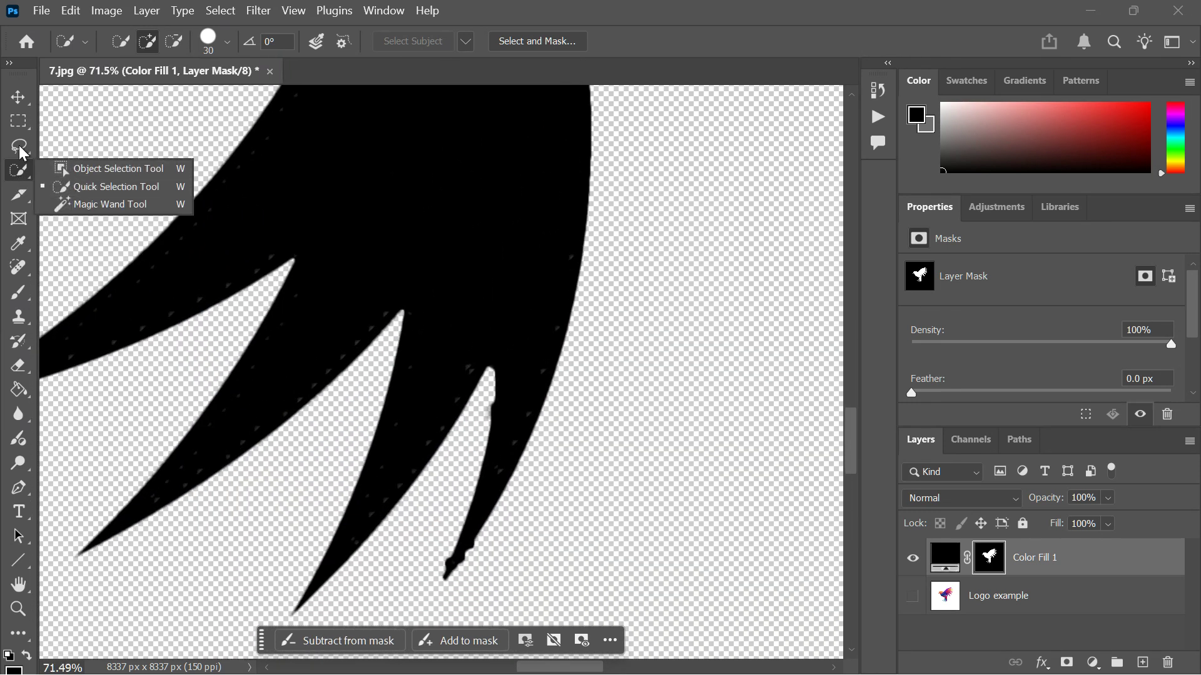
left_click(21, 149)
right_click(20, 150)
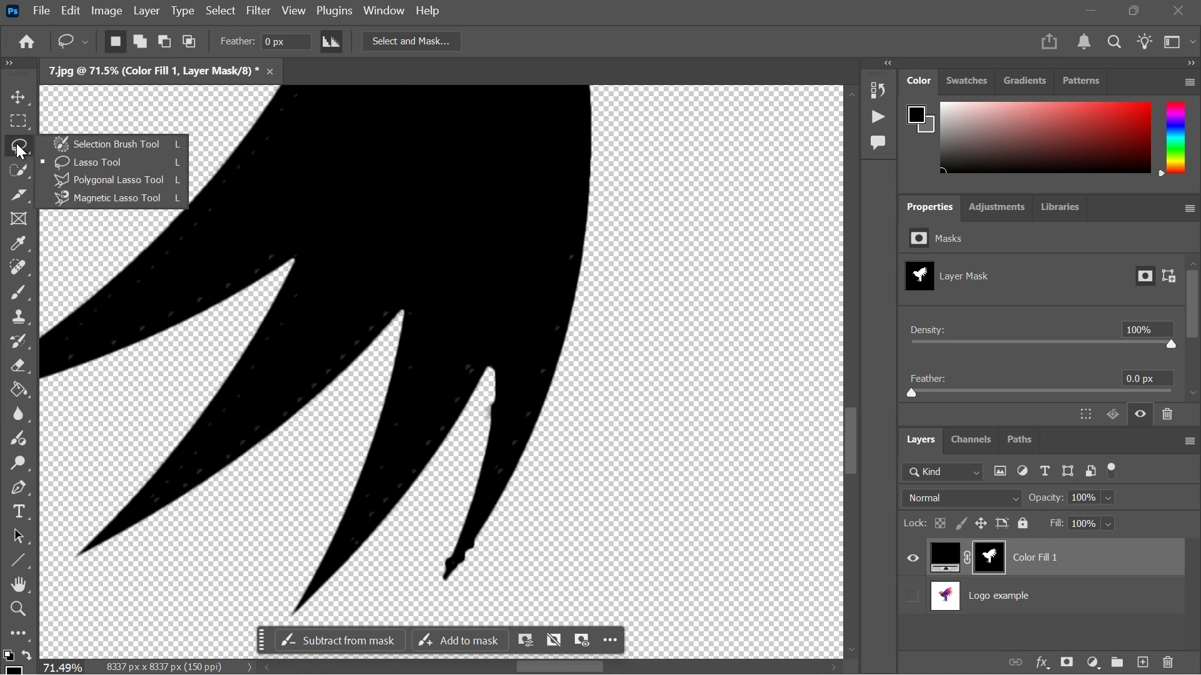
left_click(94, 180)
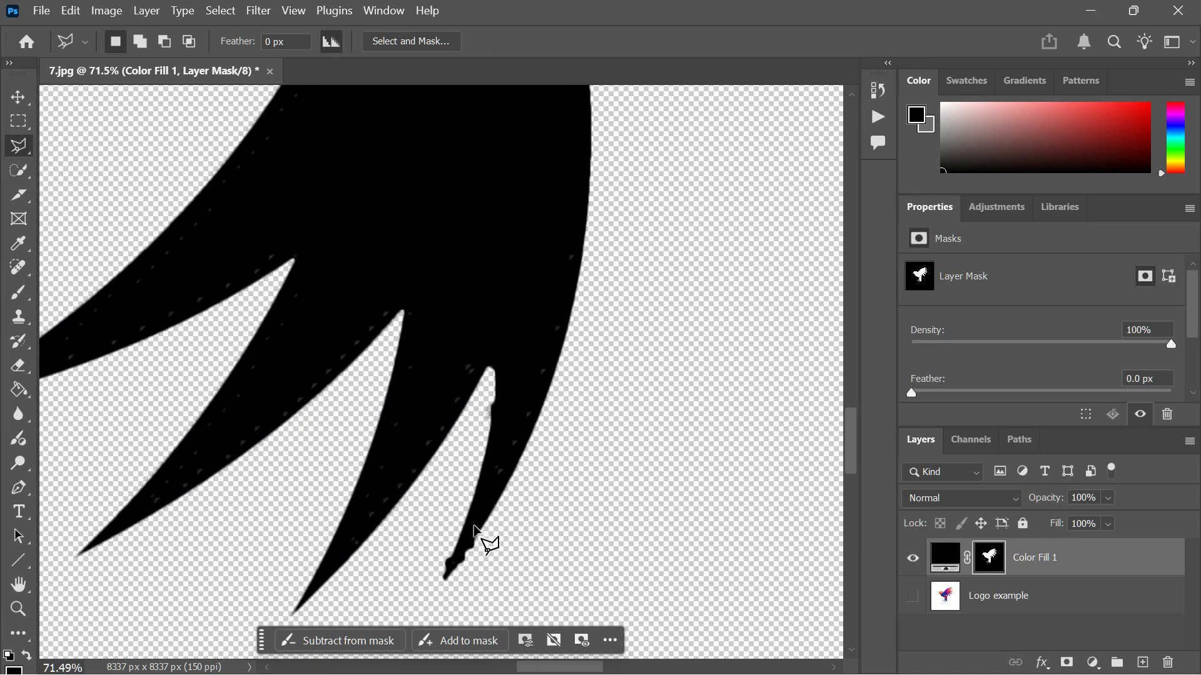
left_click(495, 377)
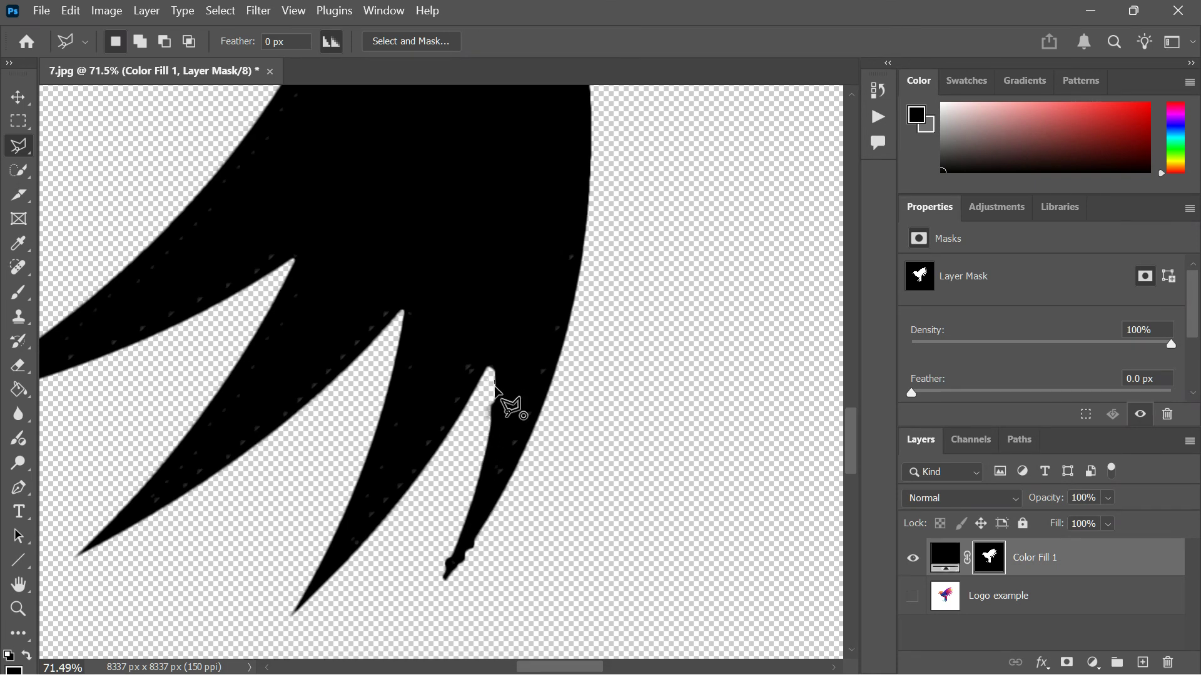
left_click(492, 430)
left_click(482, 380)
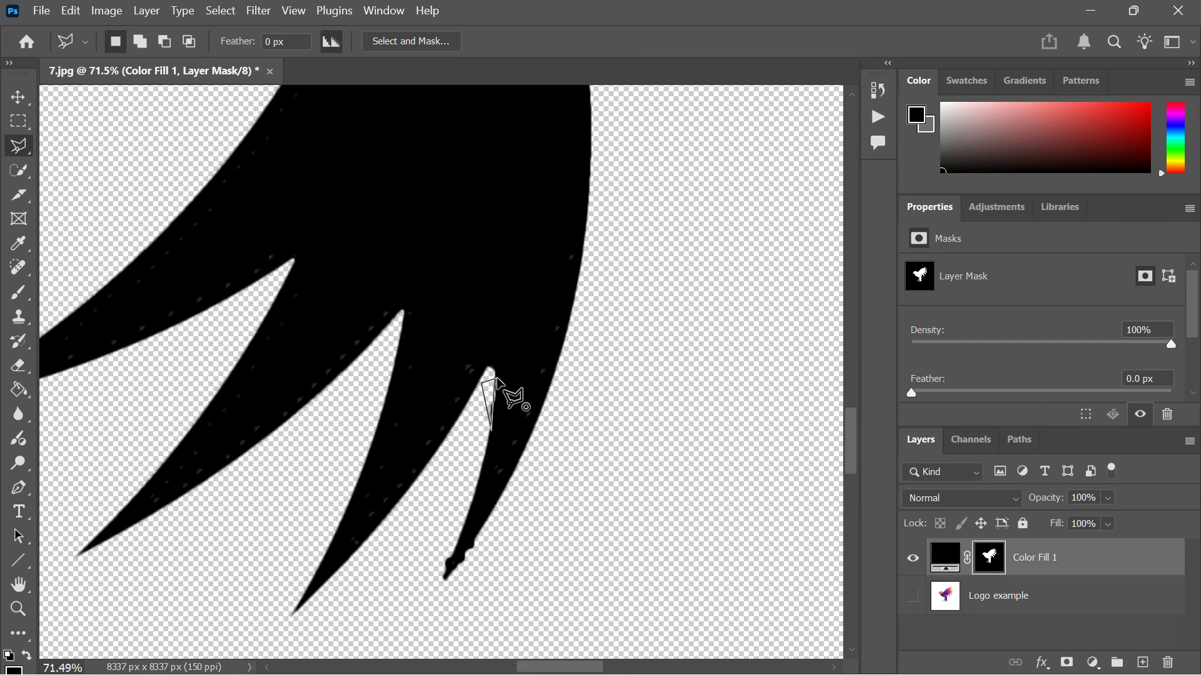
left_click(495, 379)
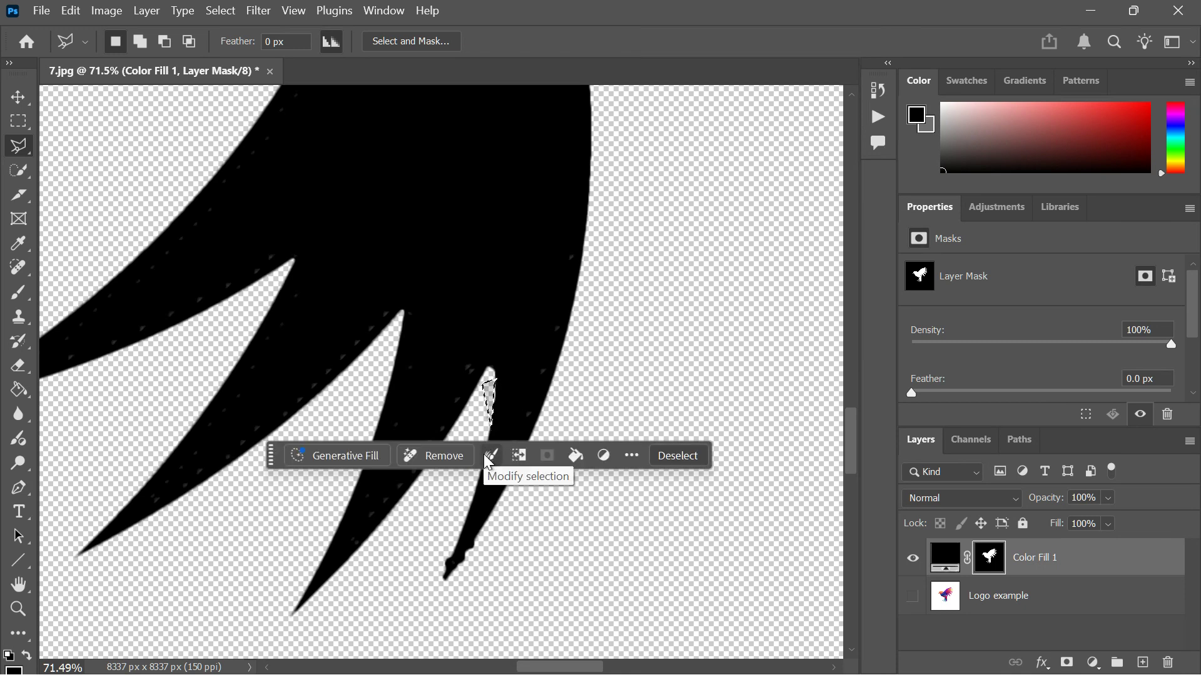